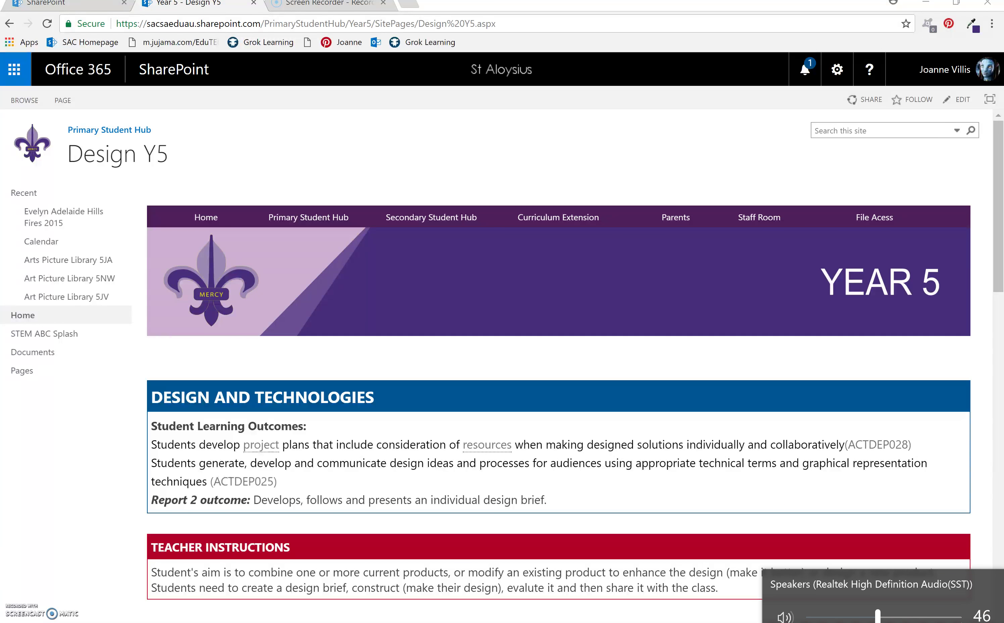
Step: Put the Design Y5 page in edit mode with the caret below Teacher Instructions, ready to insert
left_click(890, 621)
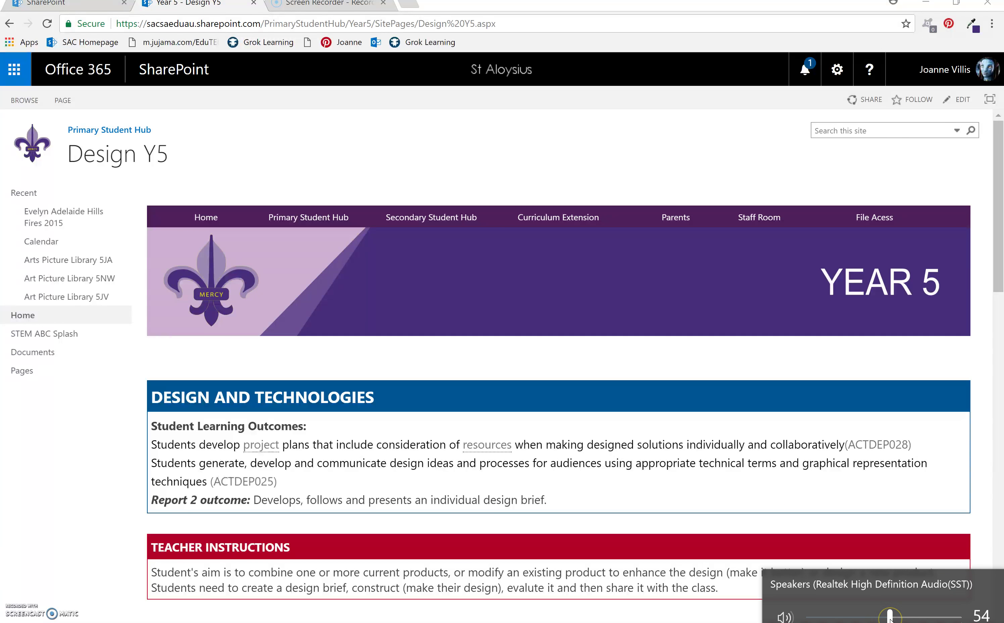
left_click(957, 106)
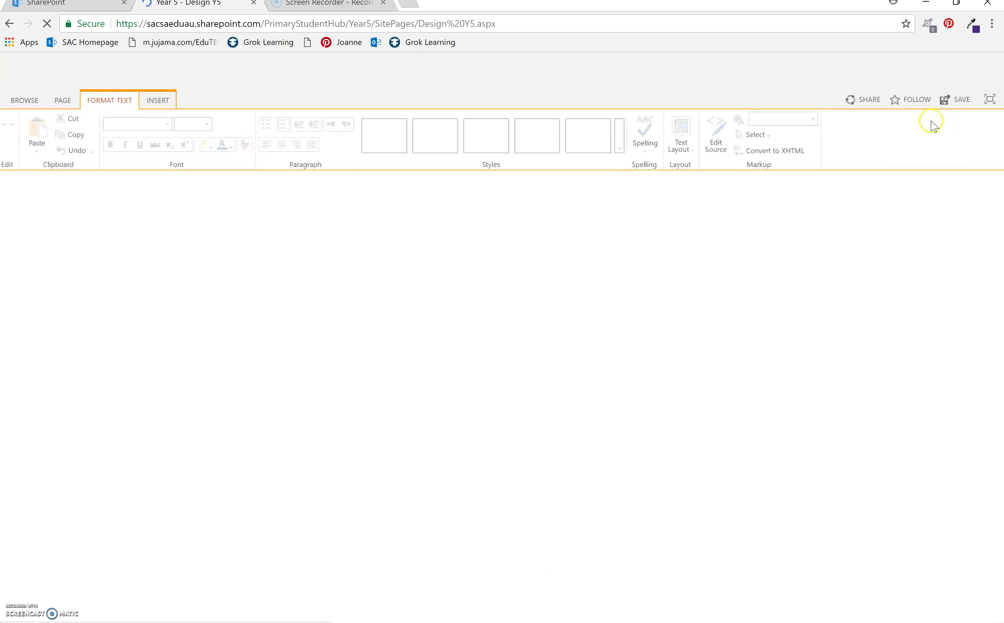
scroll(611, 415, "down", 5)
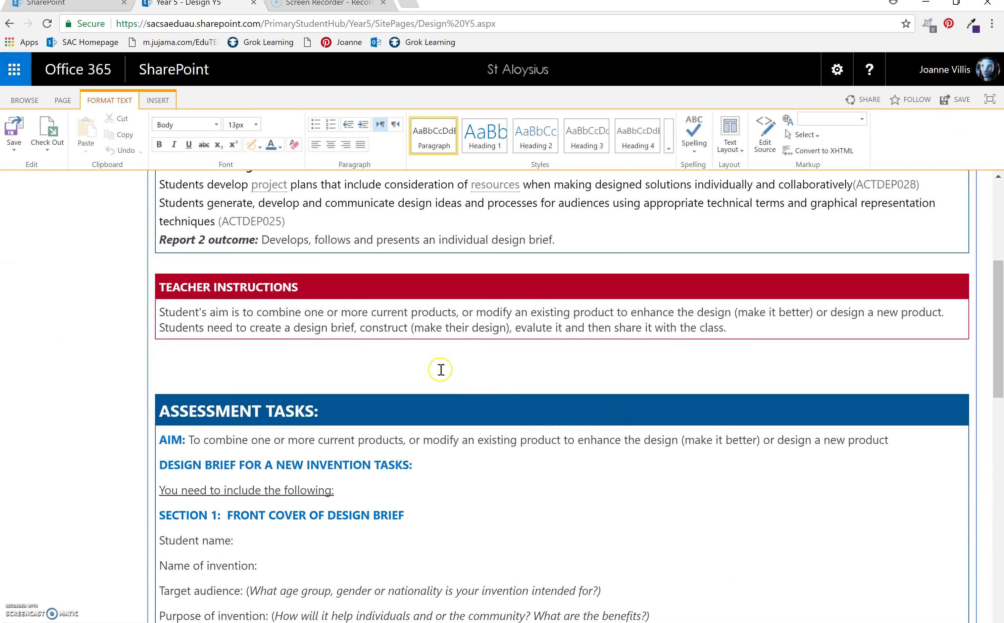
left_click(416, 362)
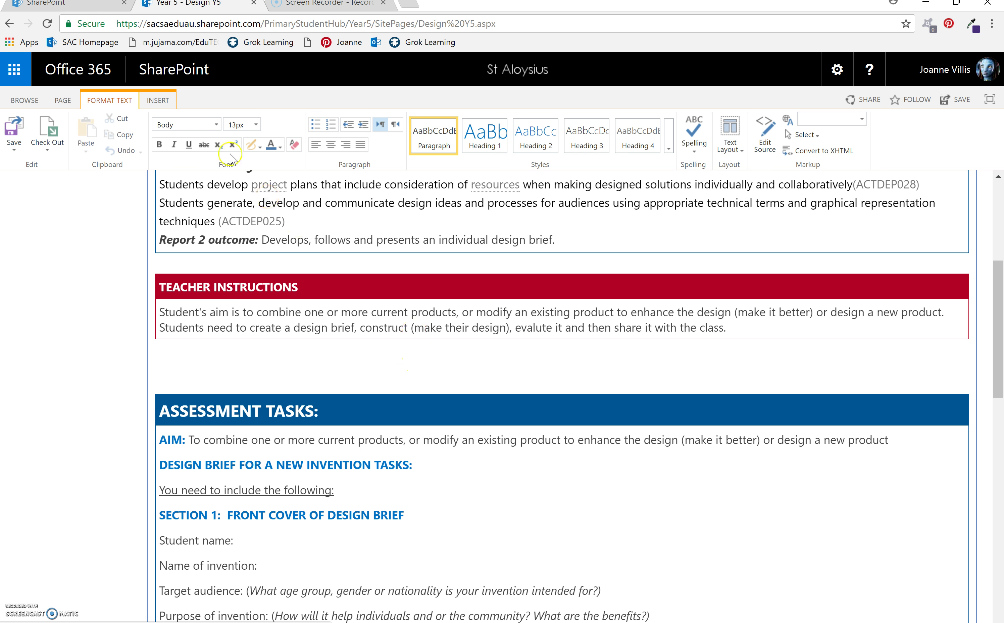
left_click(164, 101)
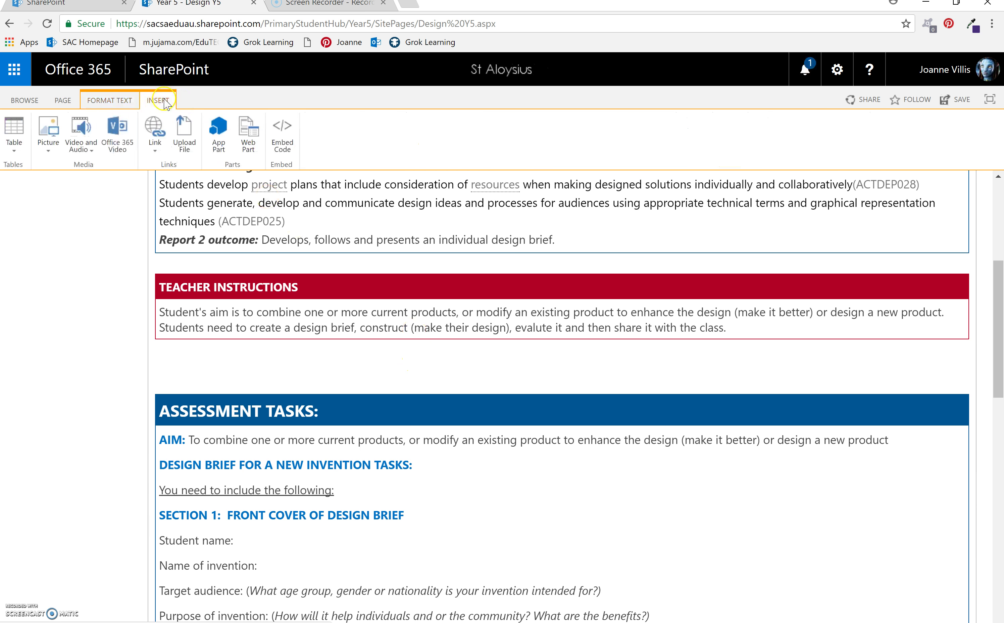
Step: Insert a 1x1 table below Teacher Instructions and select its DOCUMENT LIBRARIES text
left_click(14, 133)
left_click(9, 200)
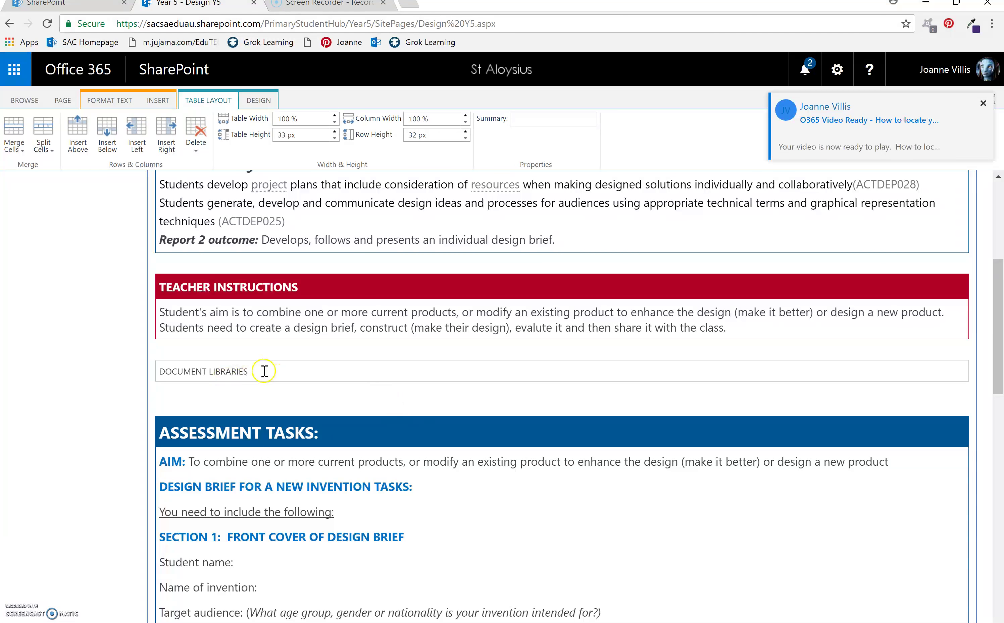
left_click_drag(249, 373, 173, 378)
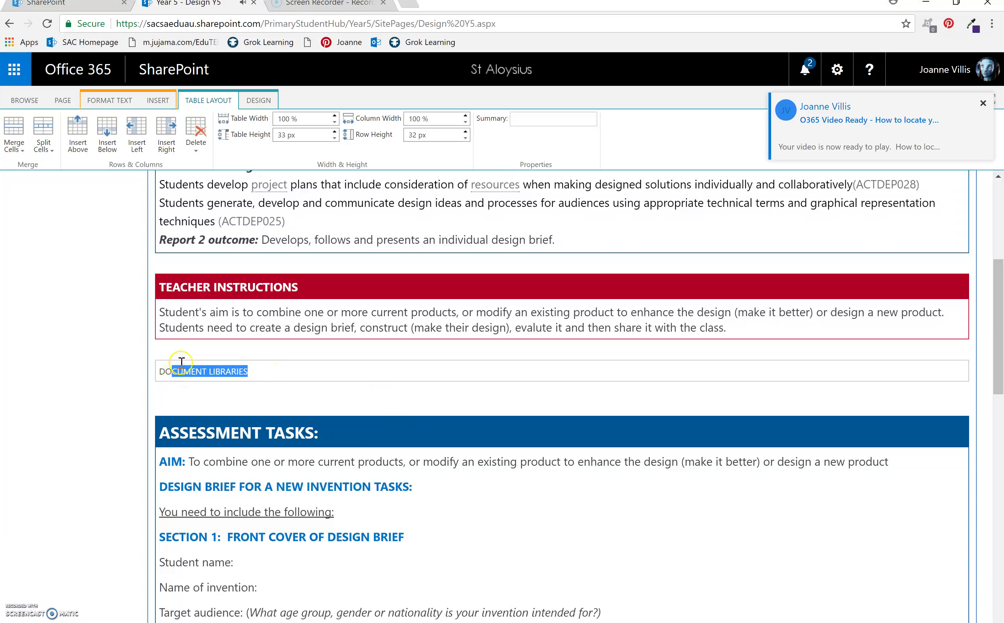
left_click_drag(249, 372, 157, 373)
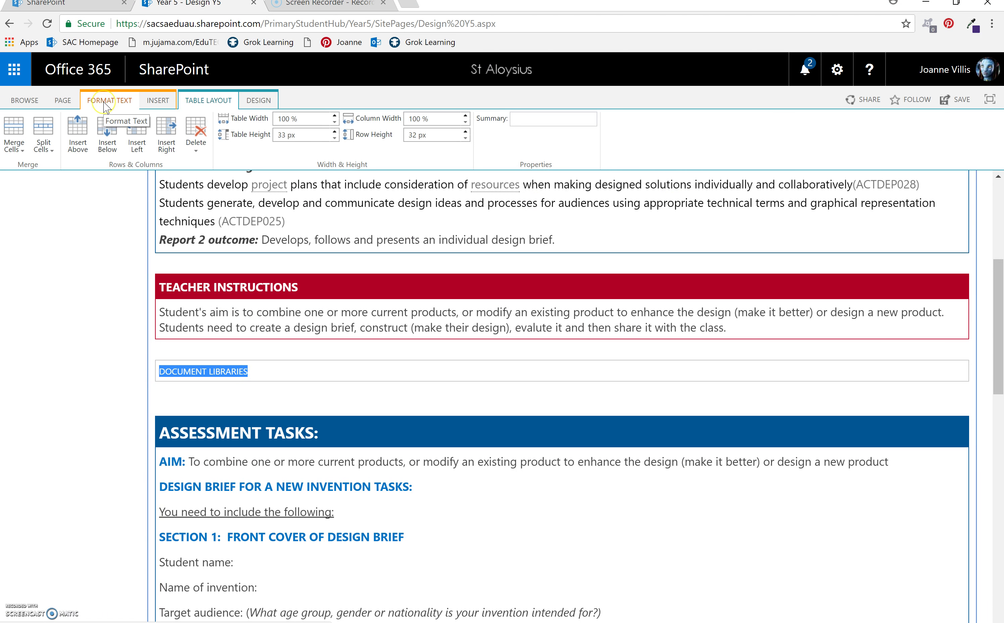
Step: Set the DOCUMENT LIBRARIES heading to 18pt font size
left_click(105, 106)
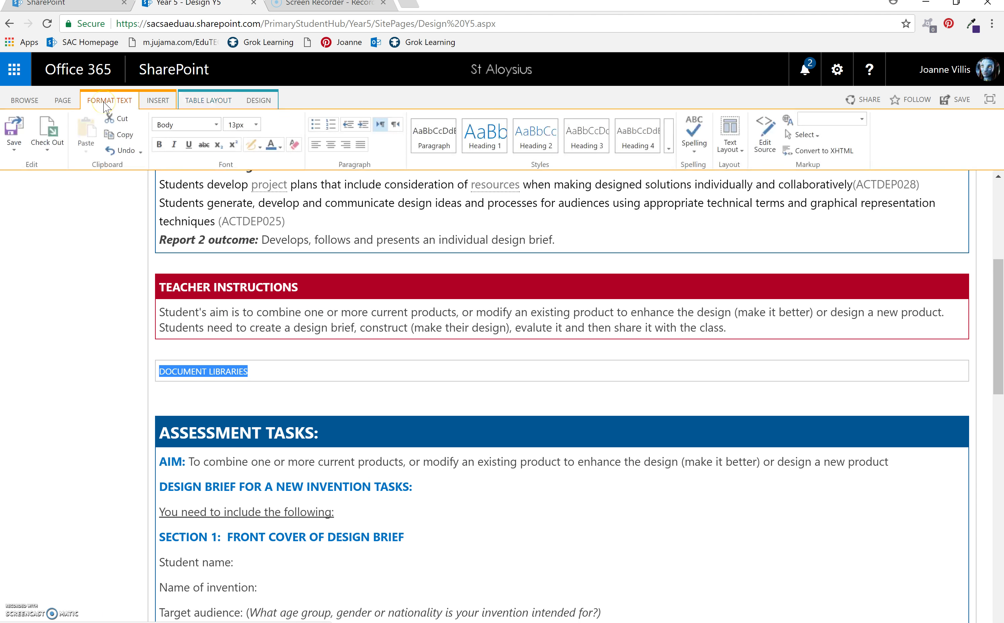
left_click(249, 124)
left_click(240, 202)
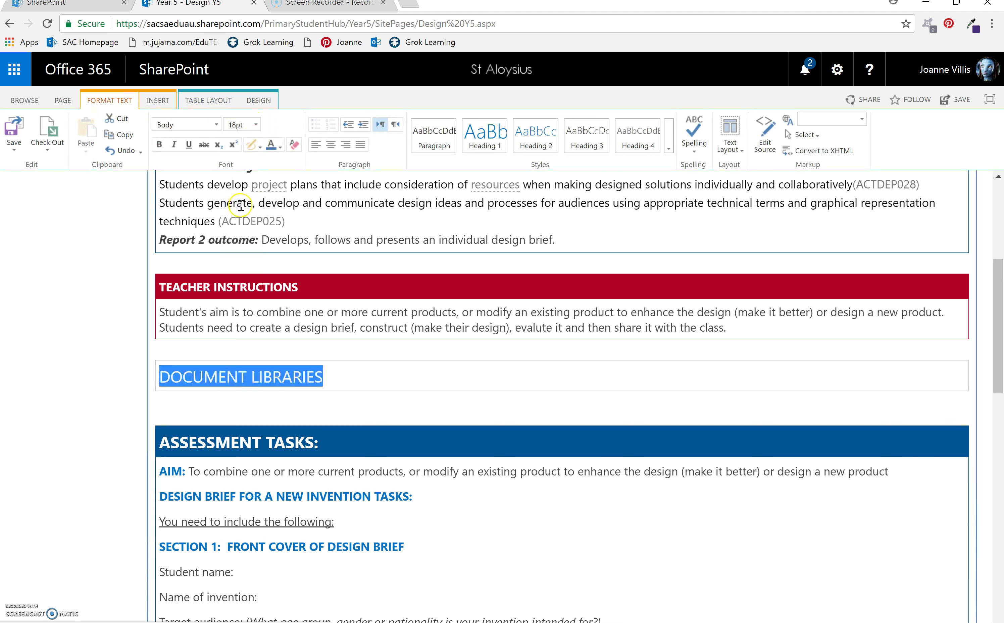
Step: Give the table a header row and Table Style 11 - Accent 6, then save the page
left_click(258, 103)
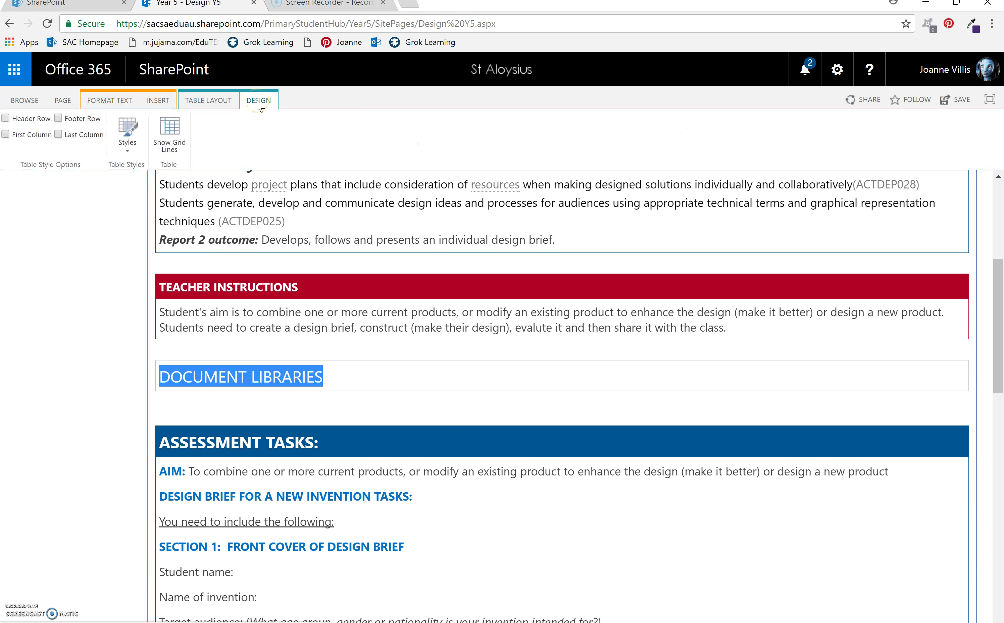
left_click(27, 120)
left_click(127, 133)
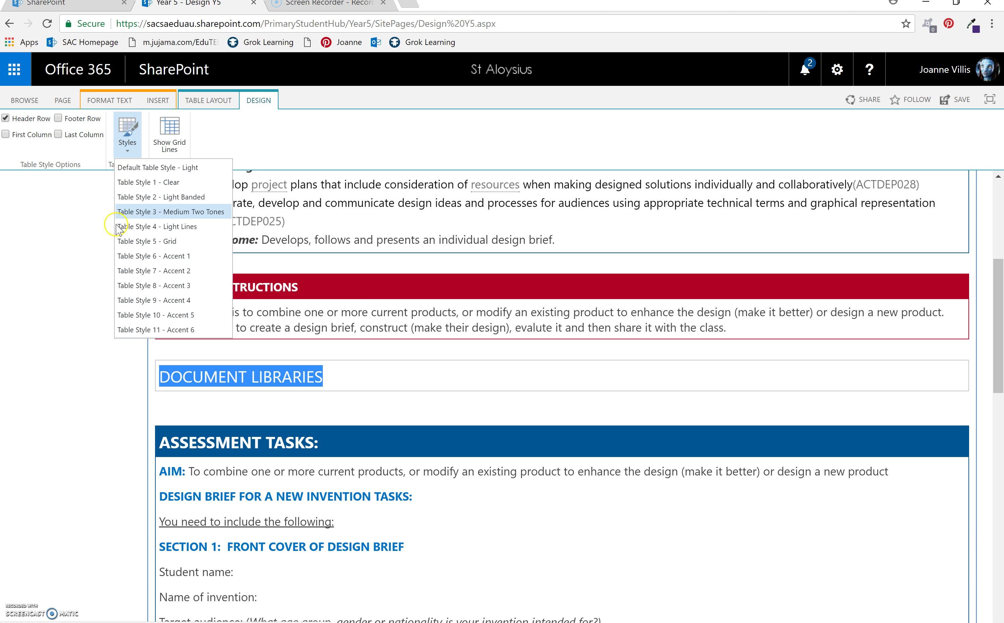
left_click(124, 330)
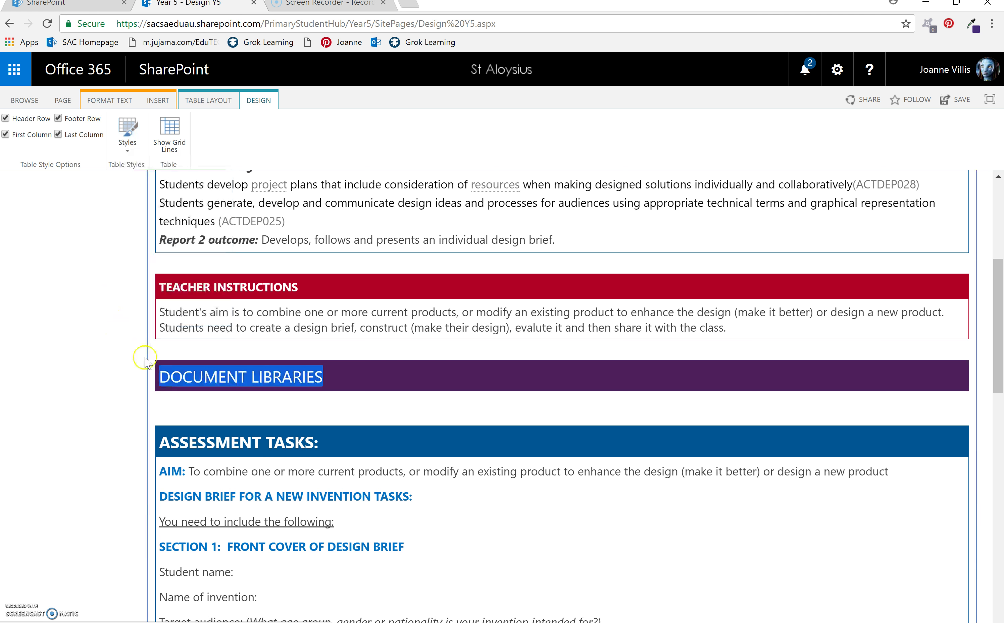
left_click(957, 101)
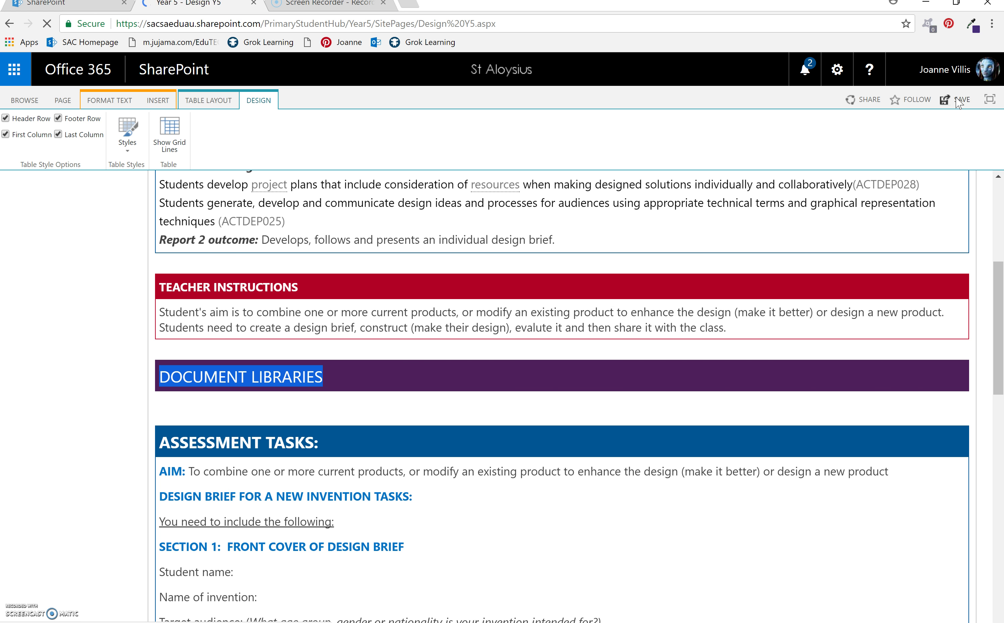
Step: Re-enter edit mode and insert a 2x1 table directly under the DOCUMENT LIBRARIES banner
scroll(777, 400, "down", 3)
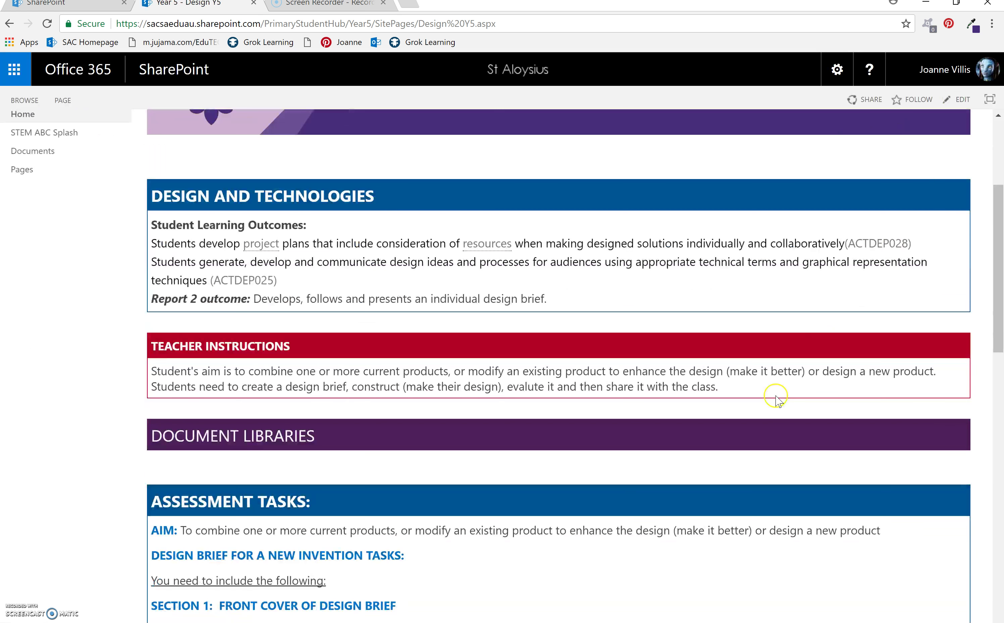
left_click(957, 100)
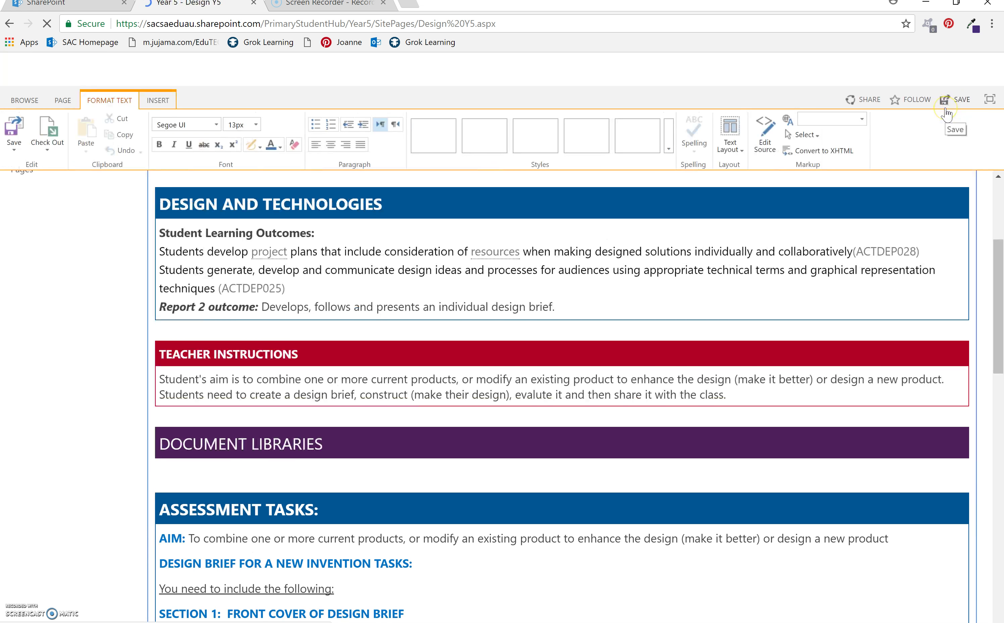
left_click(276, 462)
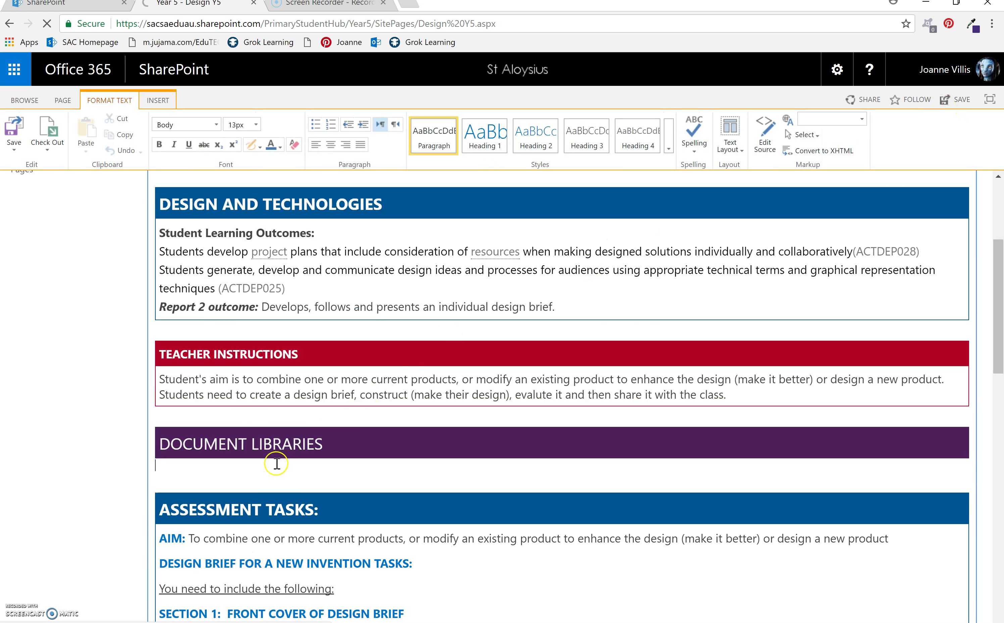
left_click(151, 104)
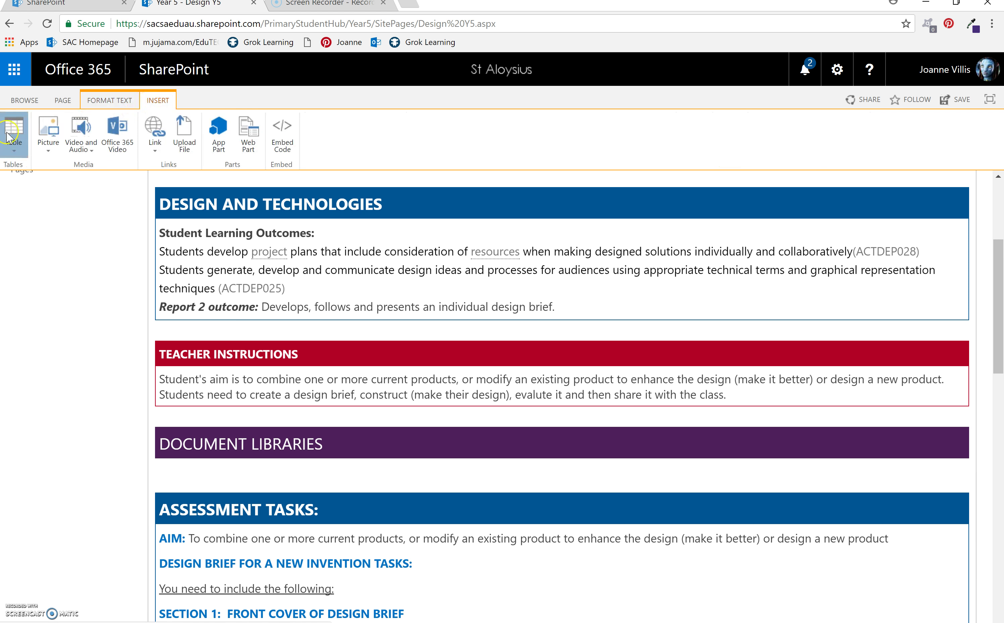
left_click(12, 144)
left_click(18, 198)
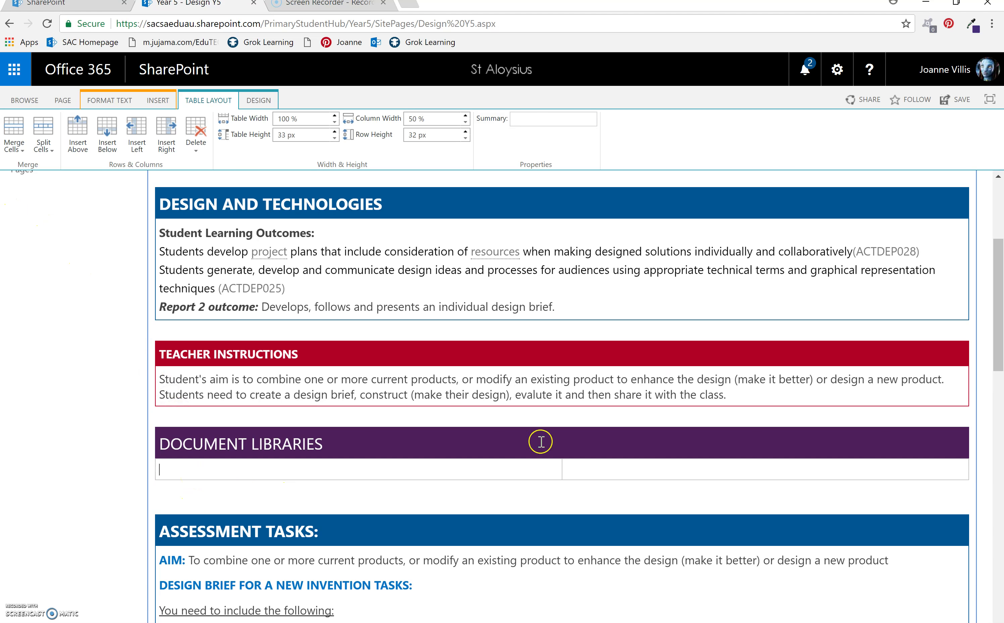
Step: Save the Design Y5 page, then open Settings > Add an app to reach Your Apps
left_click(838, 76)
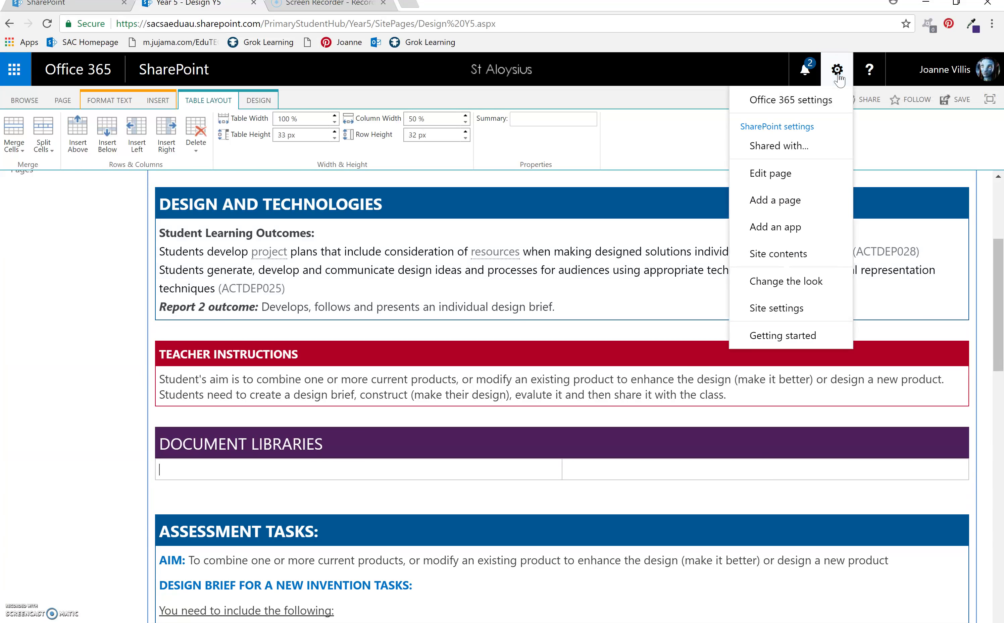
left_click(783, 228)
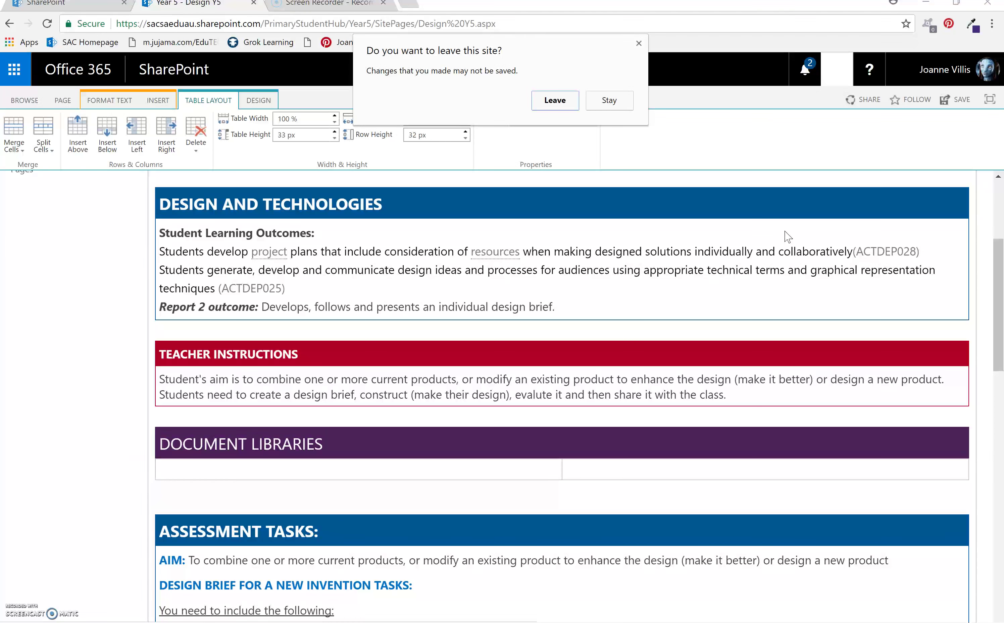
left_click(629, 101)
left_click(955, 103)
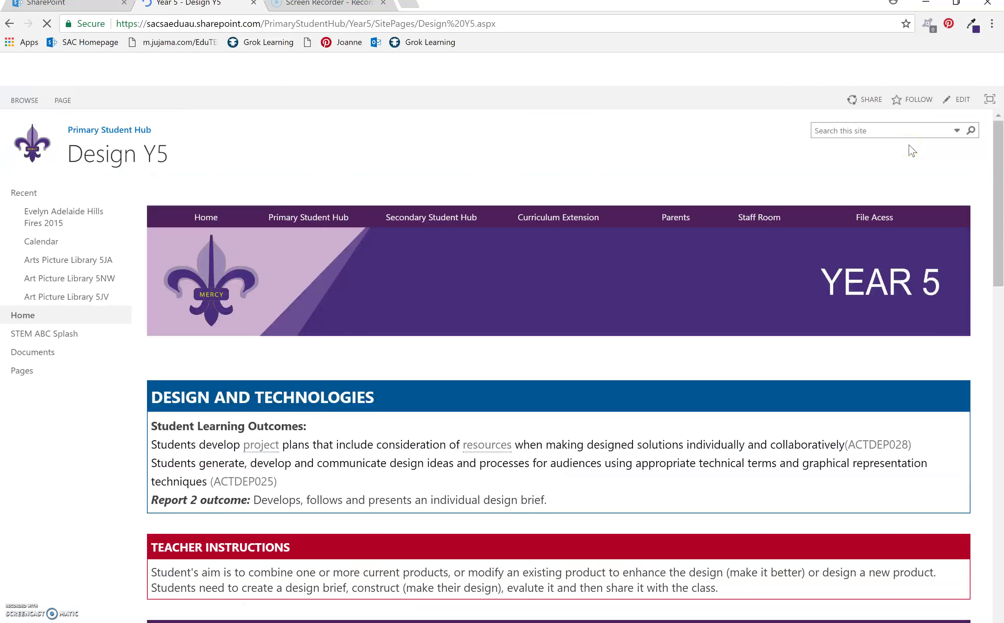
left_click(837, 71)
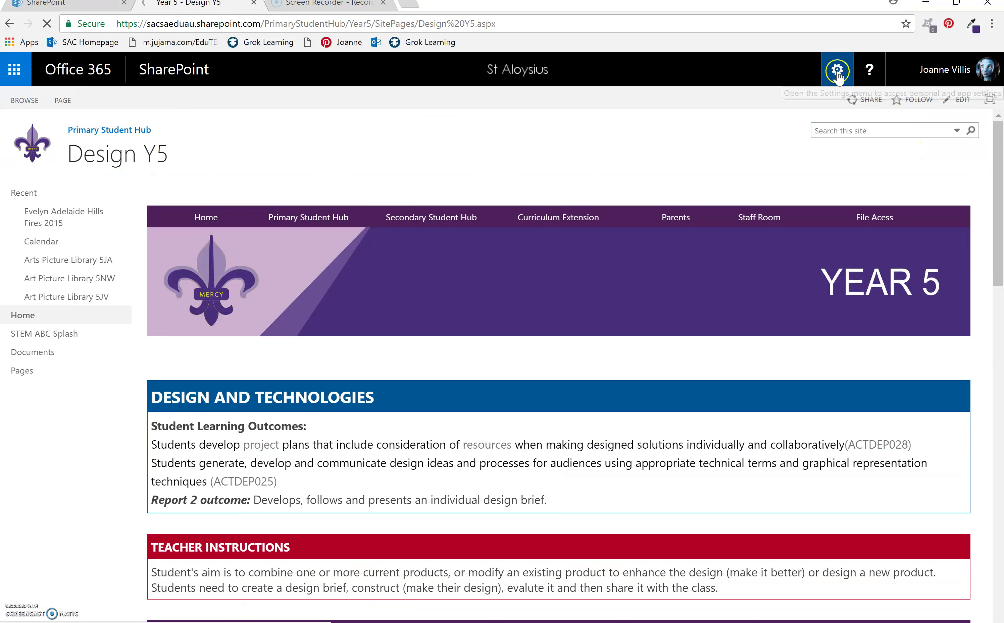
left_click(777, 228)
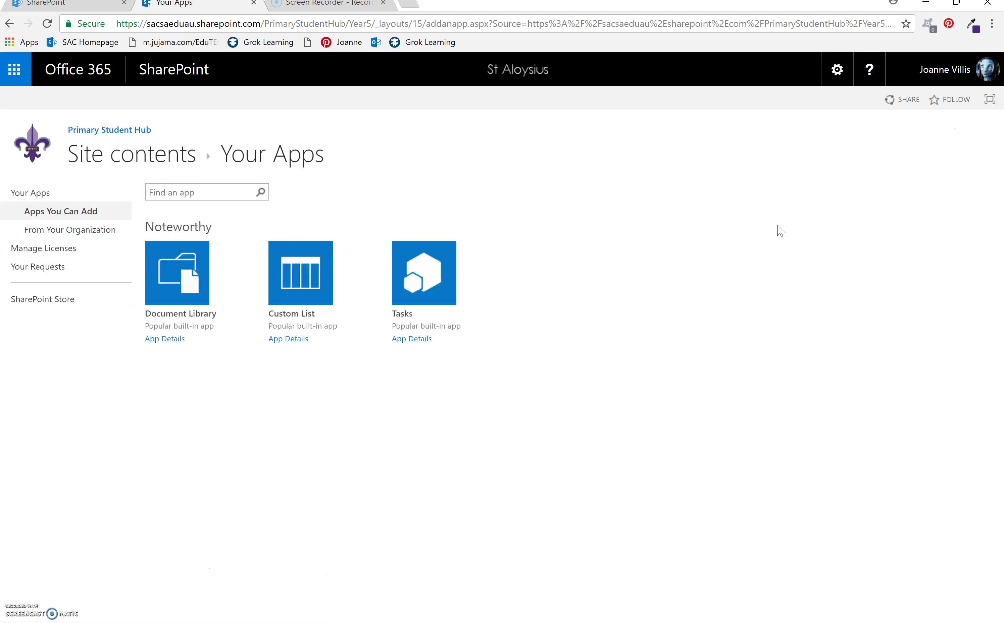
Step: Create a document library named 'Year 5 Technology Student Resources'
left_click(187, 295)
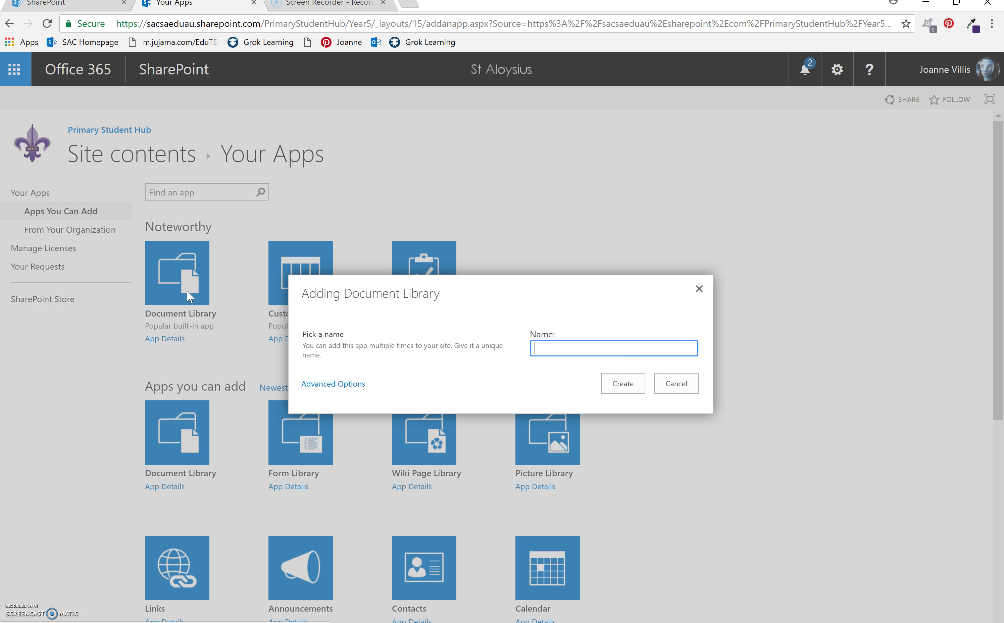
type("yEAR")
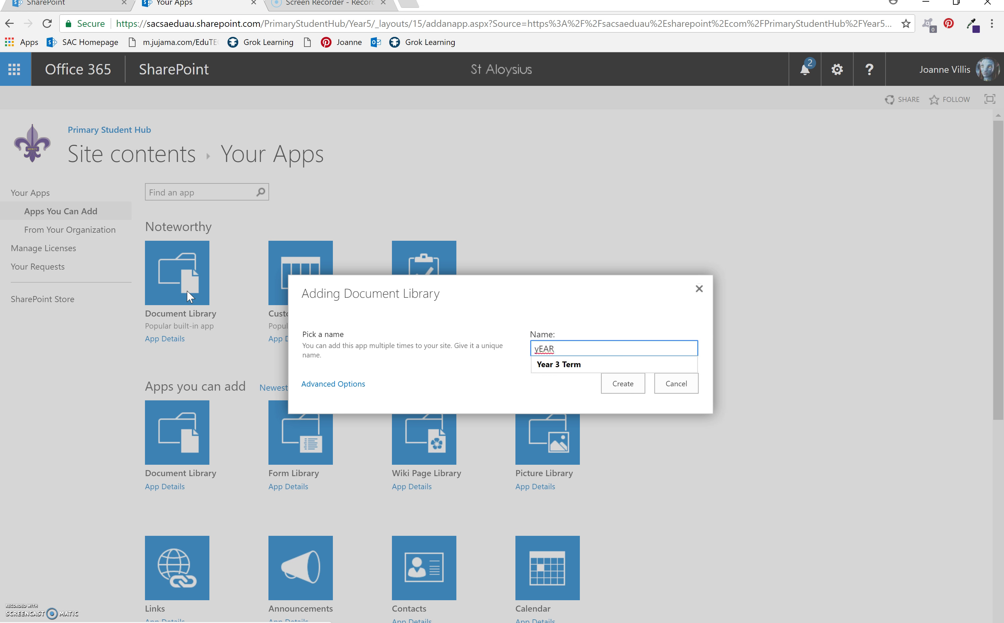
key("BackSpace")
key("BackSpace")
key("BackSpace")
key("BackSpace")
type("Year 5 Technology Student Resources")
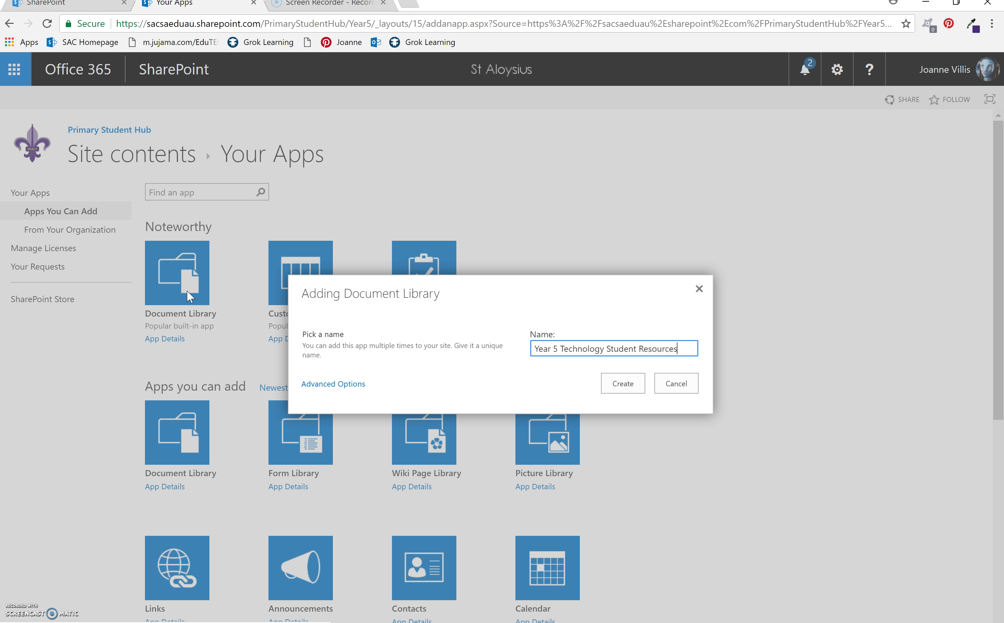
left_click(180, 380)
left_click(626, 395)
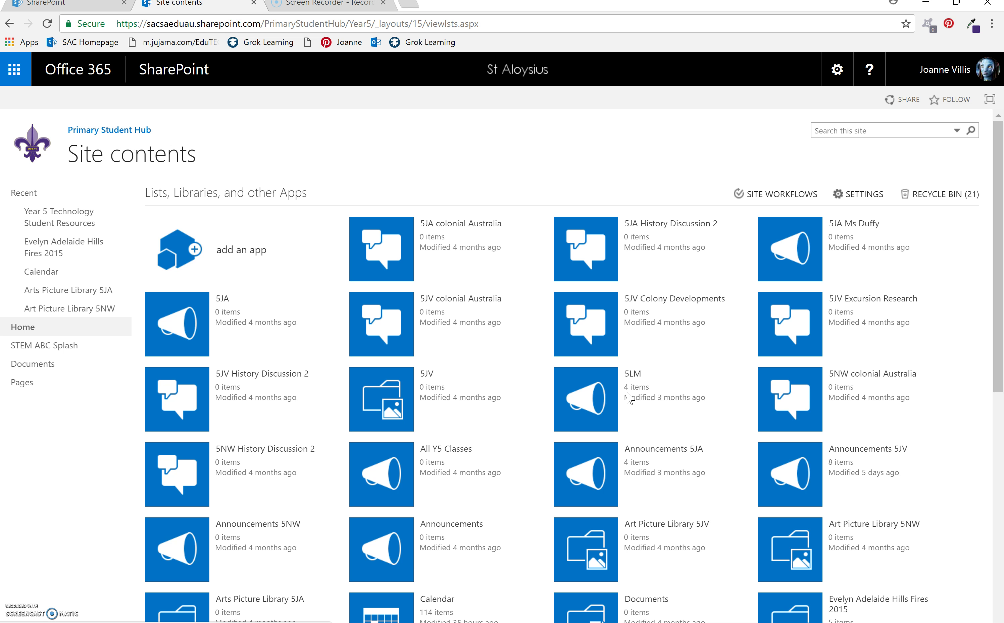
Step: Go back twice to the Design Y5 page and scroll to the empty DOCUMENT LIBRARIES table
left_click(699, 352)
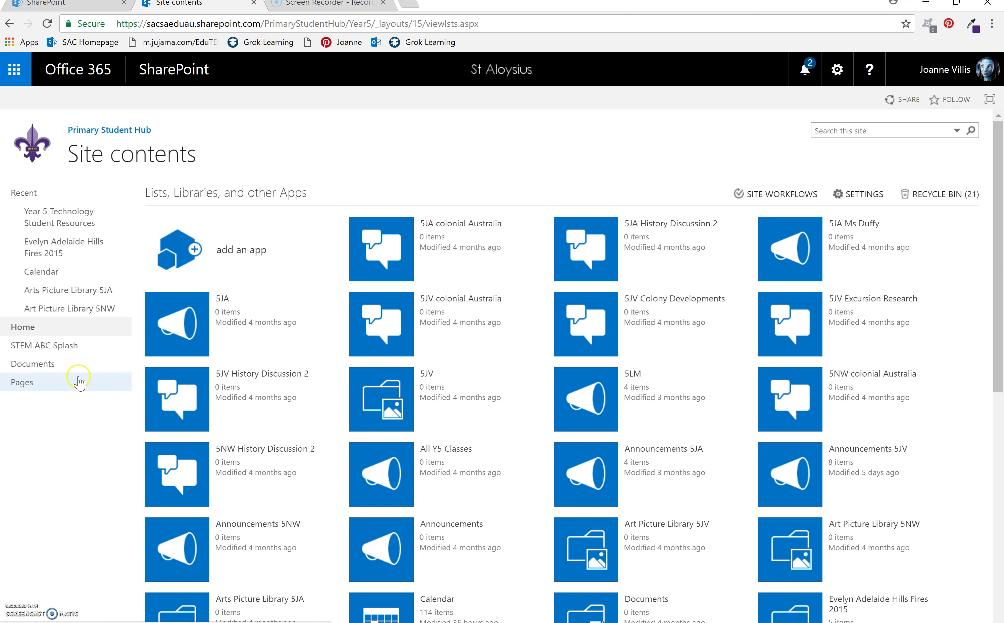
left_click(47, 346)
left_click(8, 27)
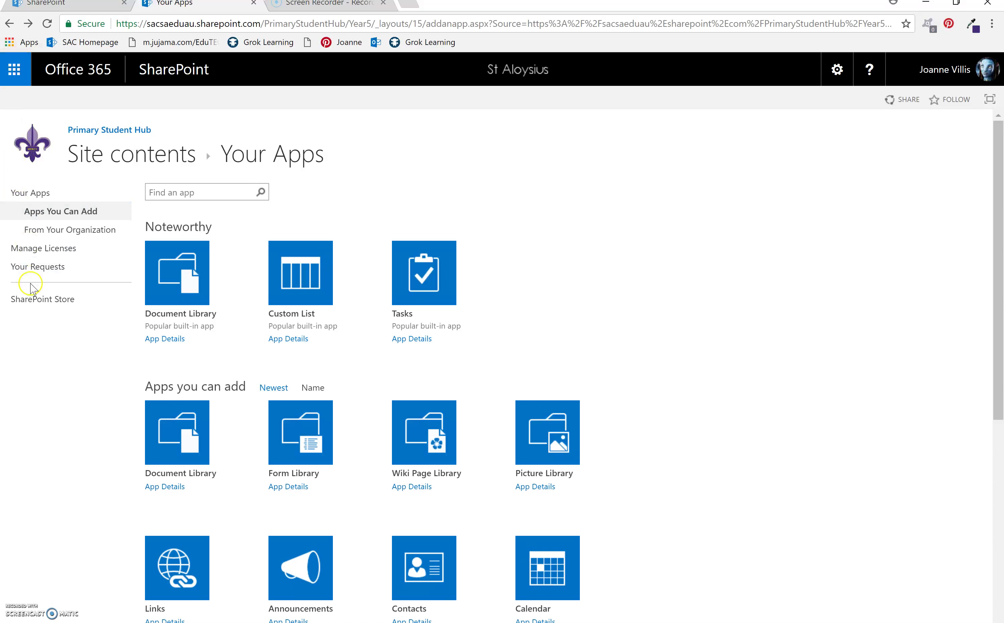
left_click(9, 25)
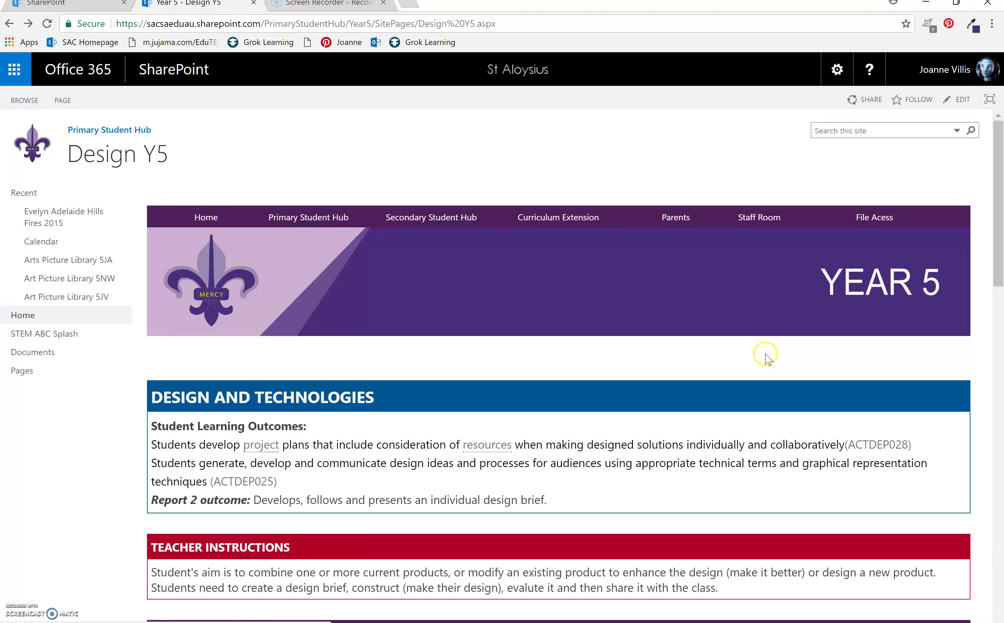
scroll(722, 406, "down", 3)
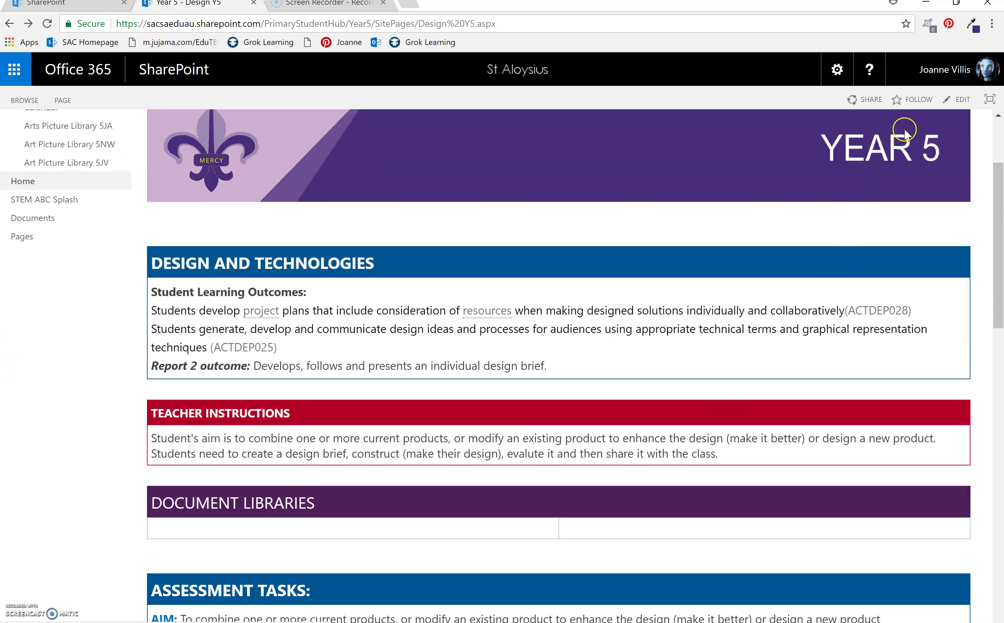
Step: In edit mode, insert the Year 5 Technology Student Resources app part into the left empty cell
left_click(960, 103)
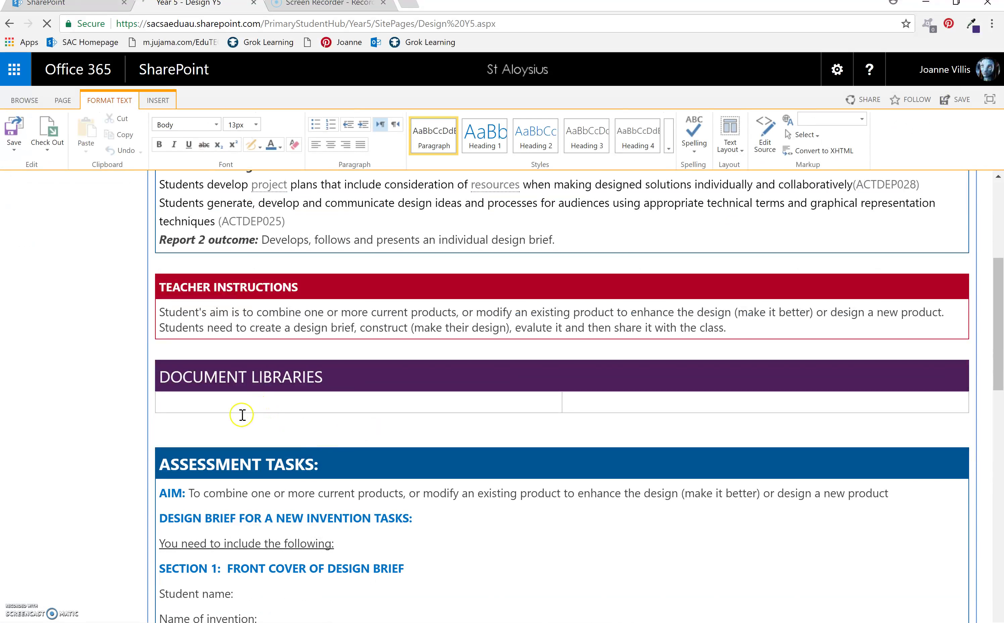
left_click(204, 402)
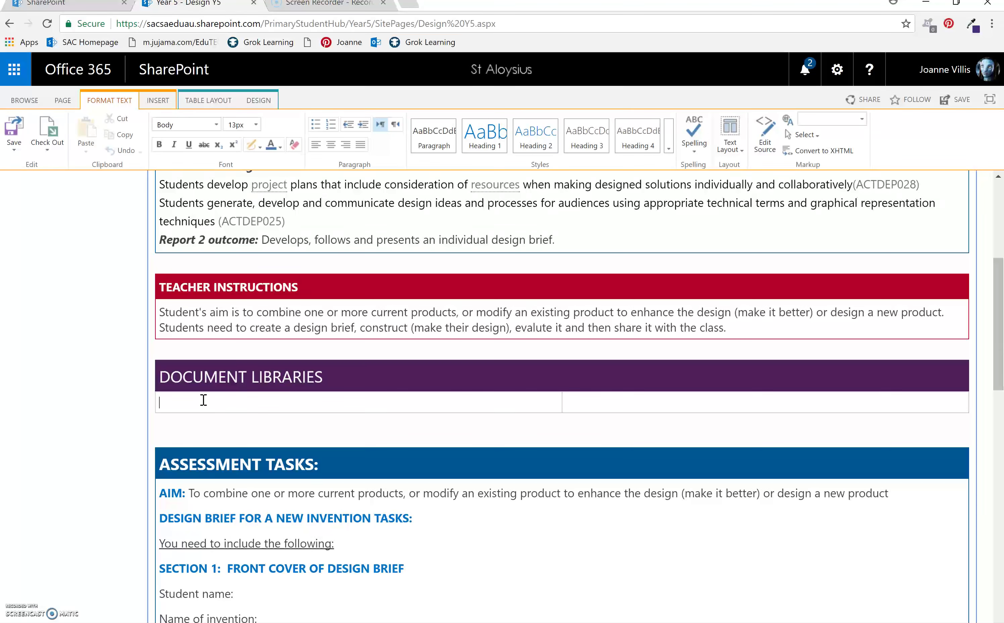
left_click(158, 103)
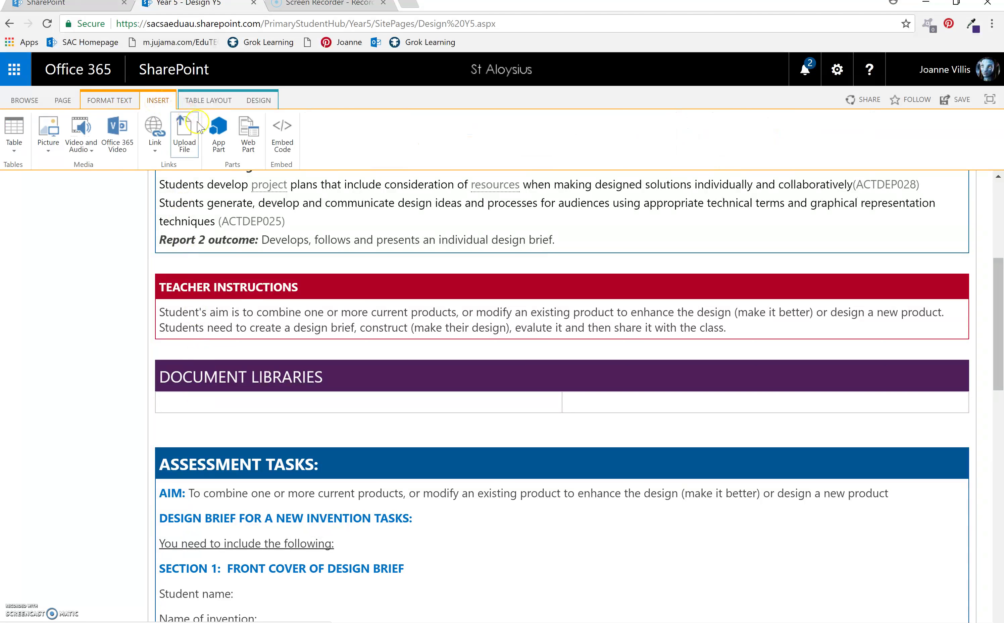
left_click(228, 159)
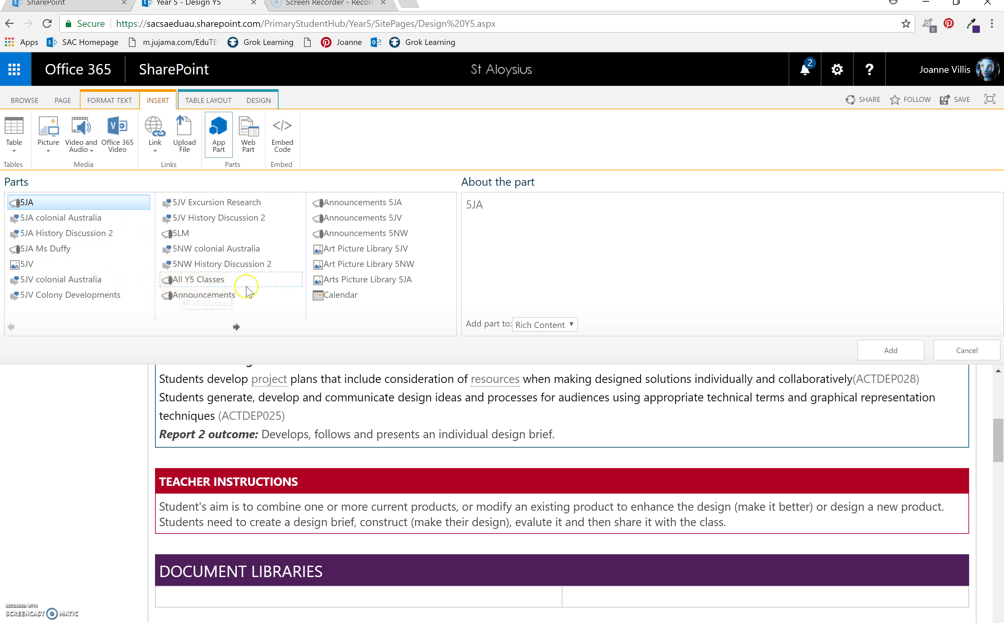
left_click(236, 327)
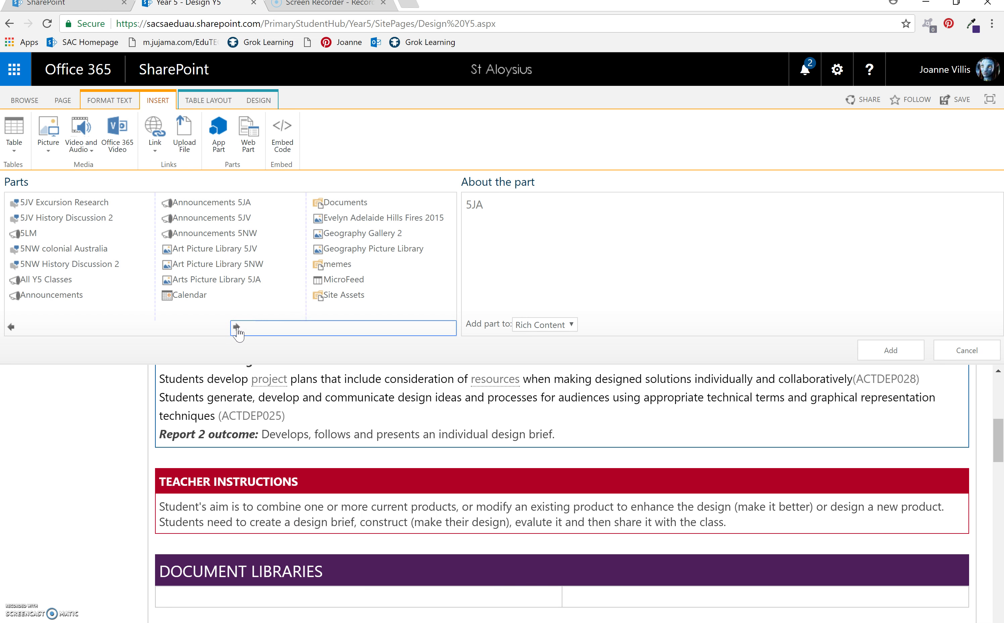
left_click(236, 327)
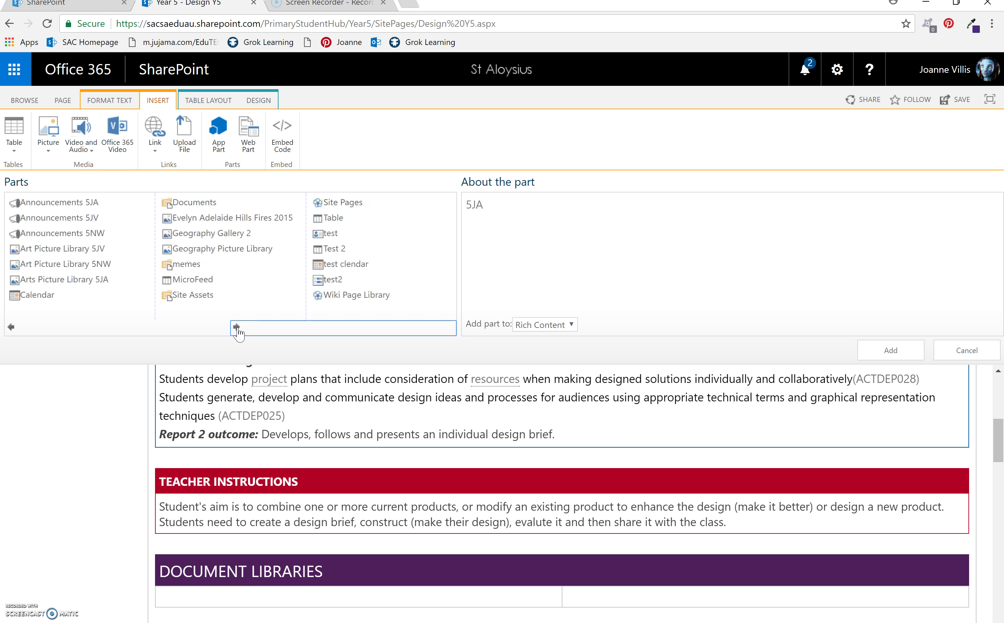
left_click(236, 328)
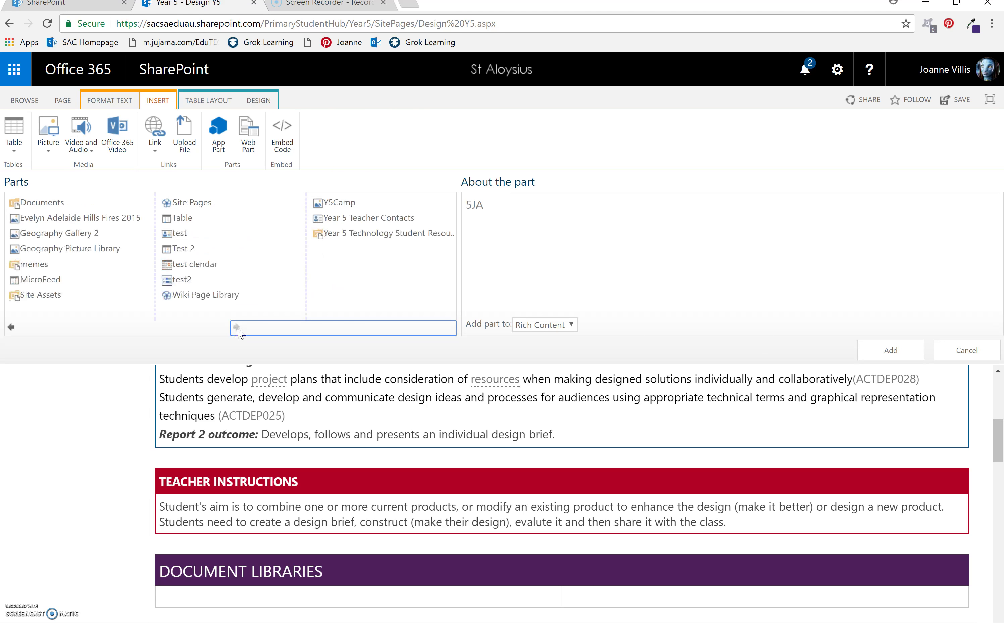
left_click(354, 234)
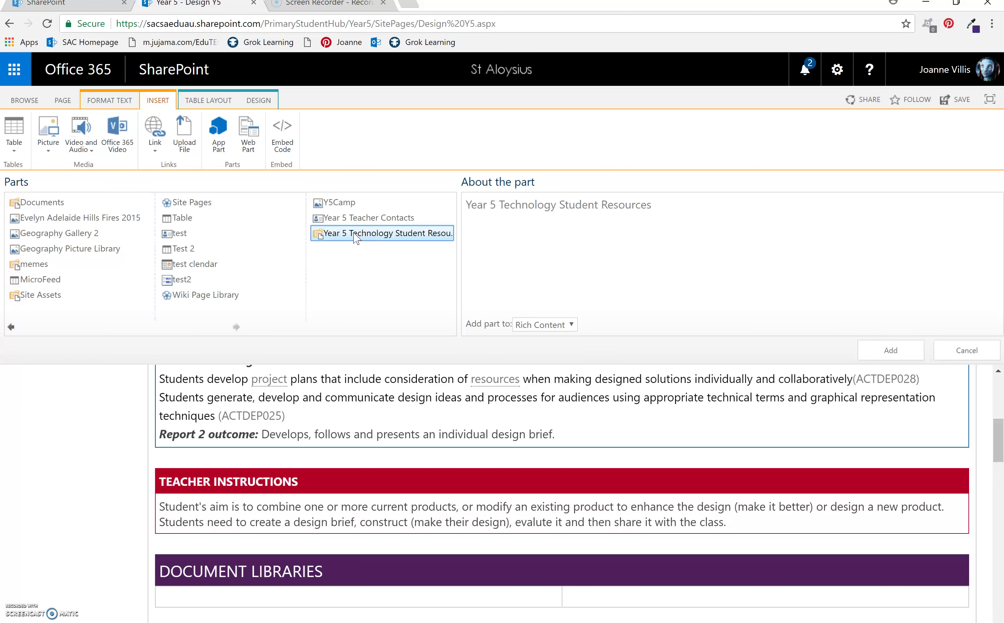
left_click(891, 351)
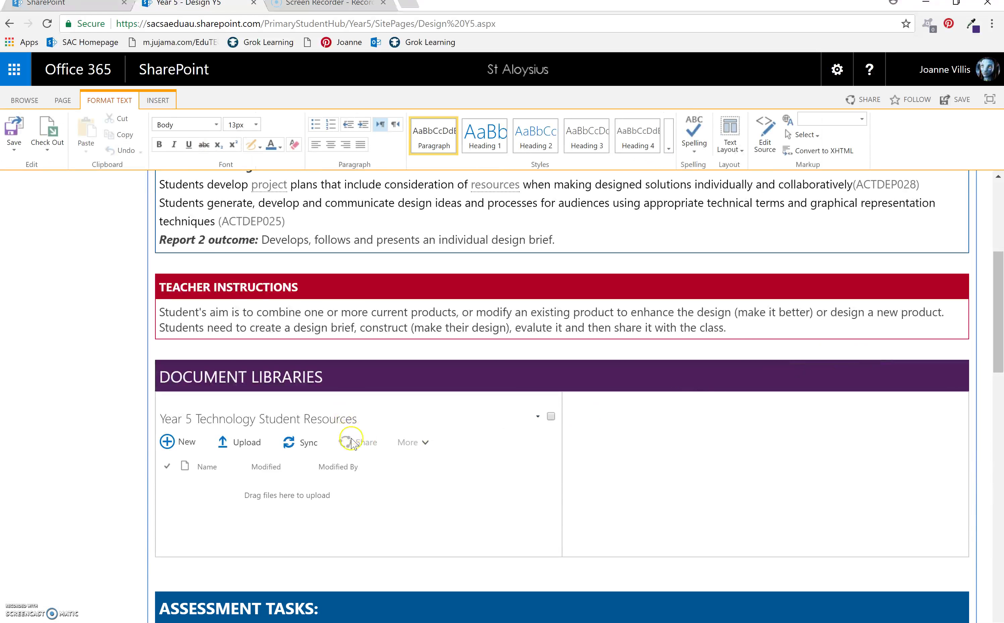
Step: Save the page and scroll down to the embedded Year 5 Technology Student Resources library
left_click(960, 101)
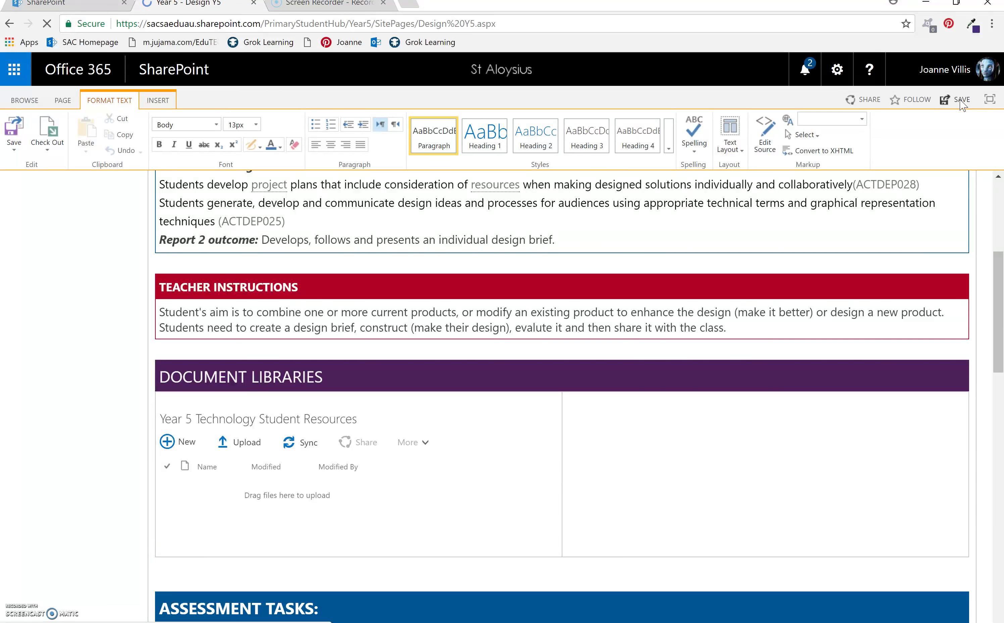
scroll(751, 366, "down", 3)
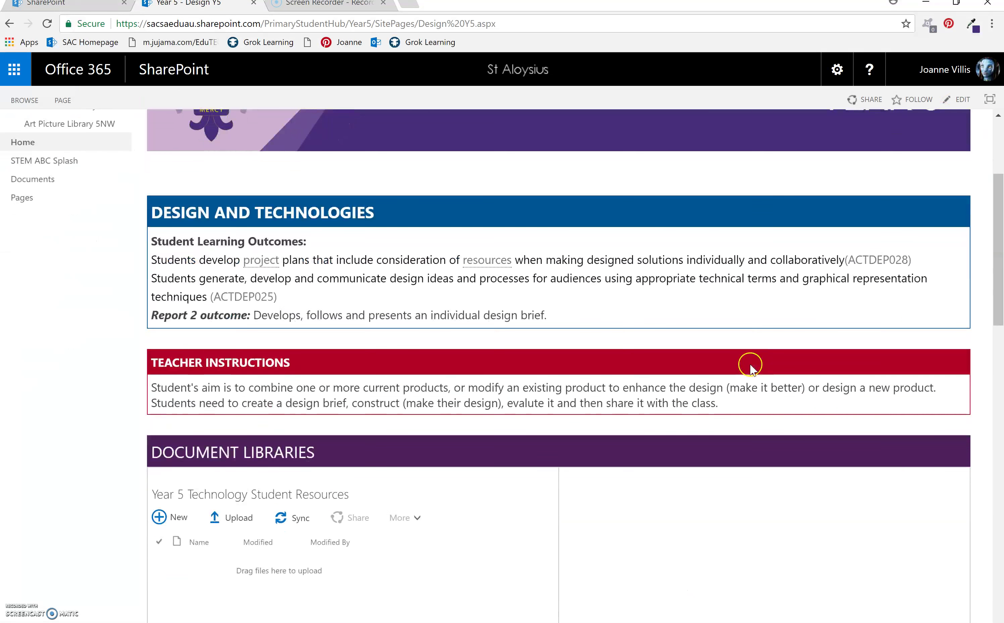
scroll(751, 365, "down", 2)
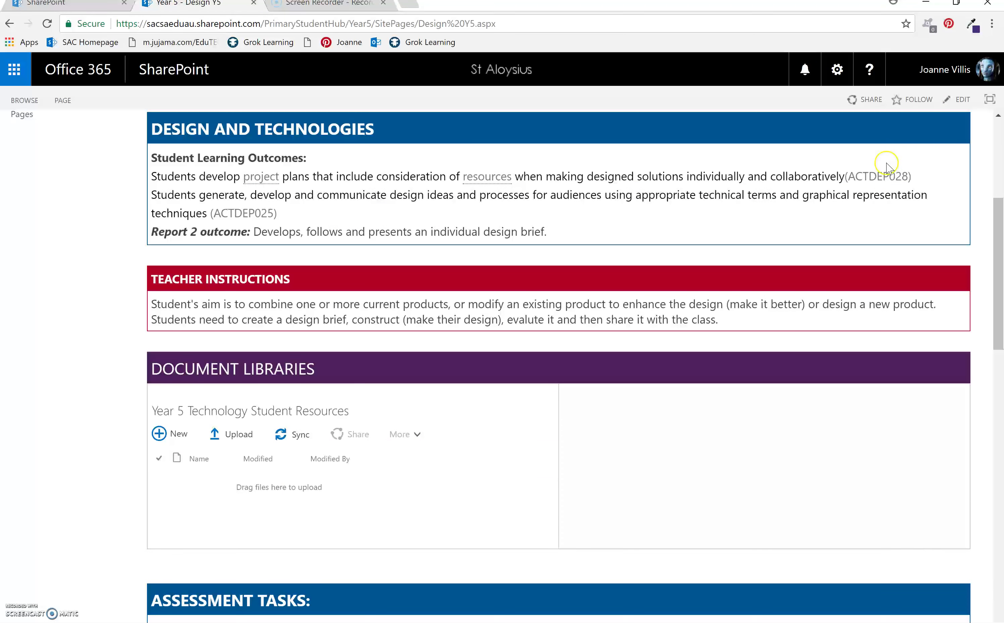
Step: Create a 'Worksheets on tools' folder in the library via New > Folder
left_click(954, 101)
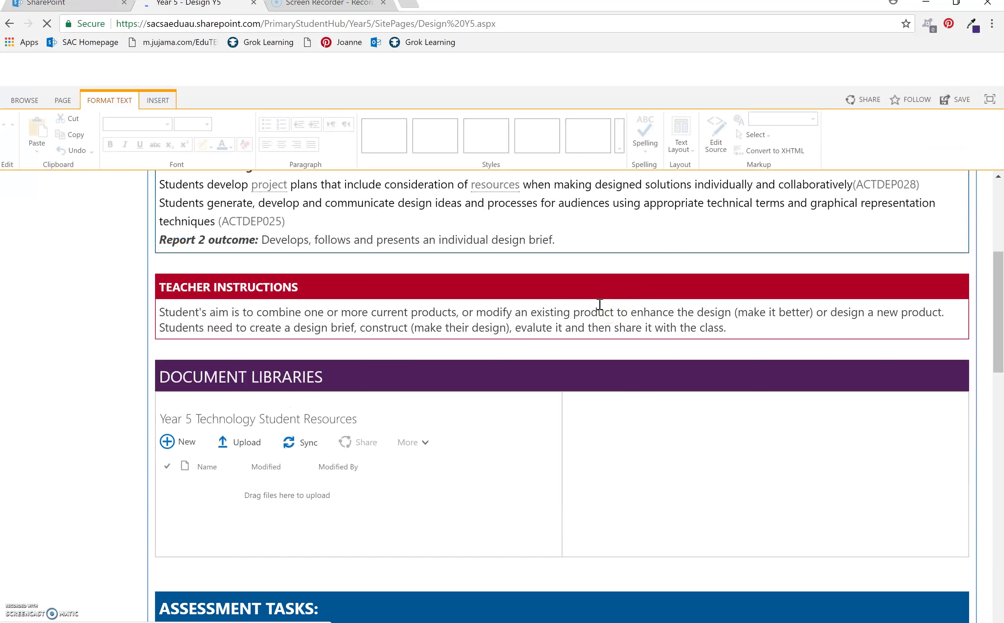
left_click(180, 445)
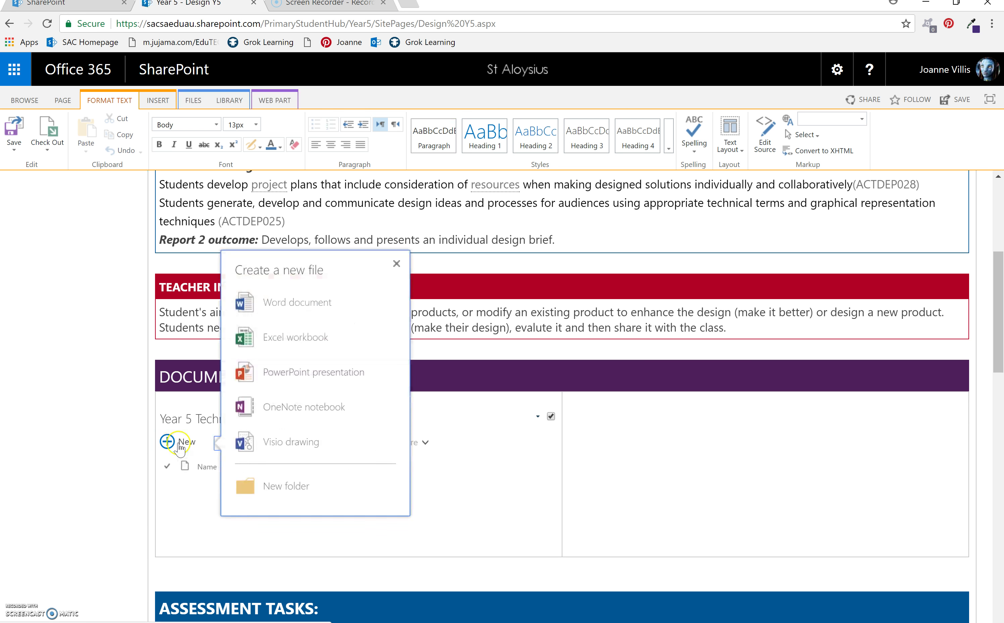
left_click(267, 491)
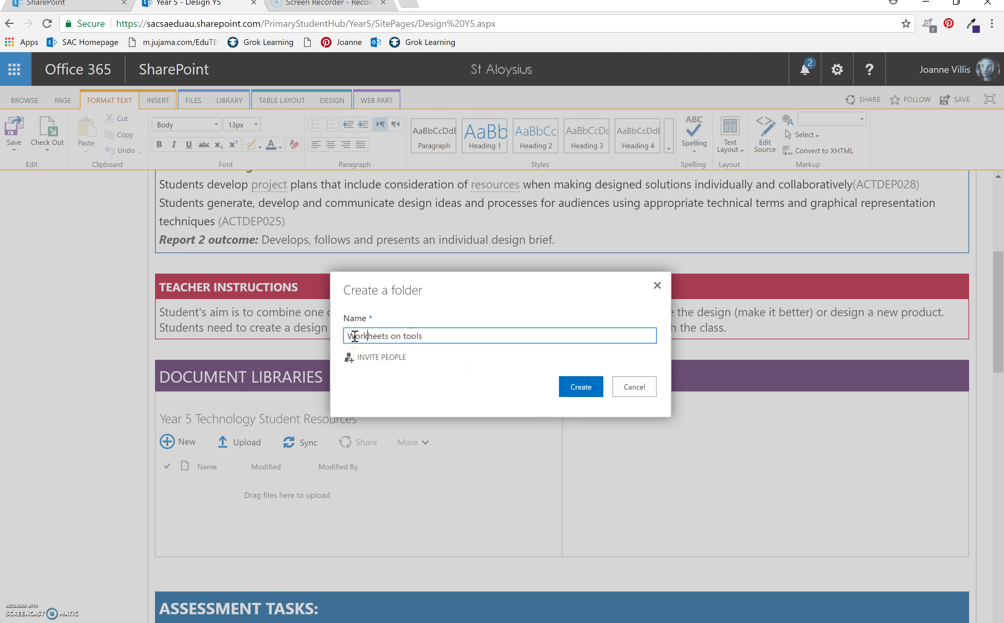
left_click(365, 336)
type("s")
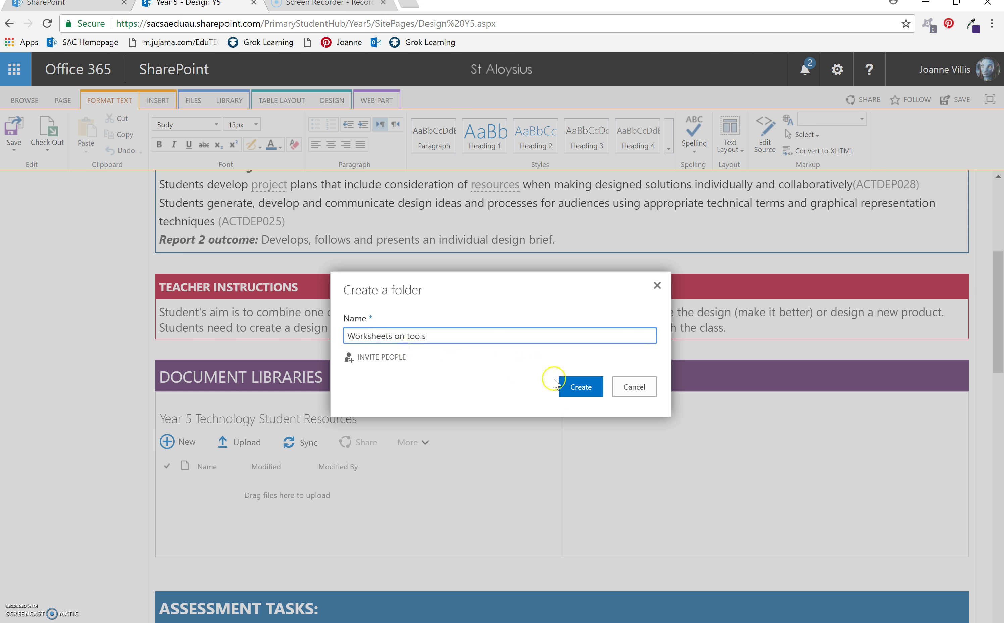
left_click(580, 394)
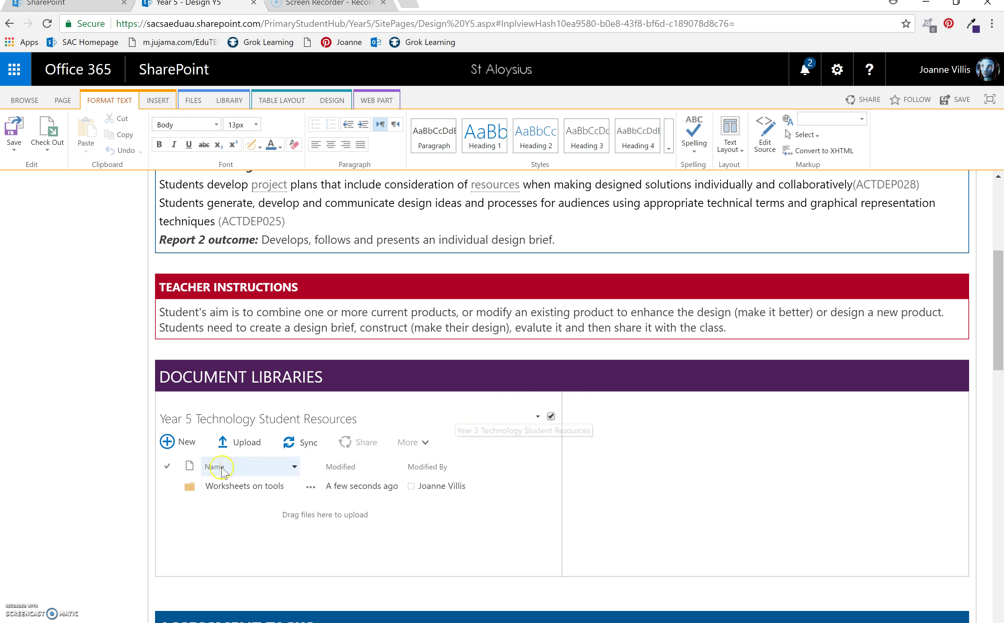
Step: Create a second folder named 'Homework resources' in the library
left_click(182, 444)
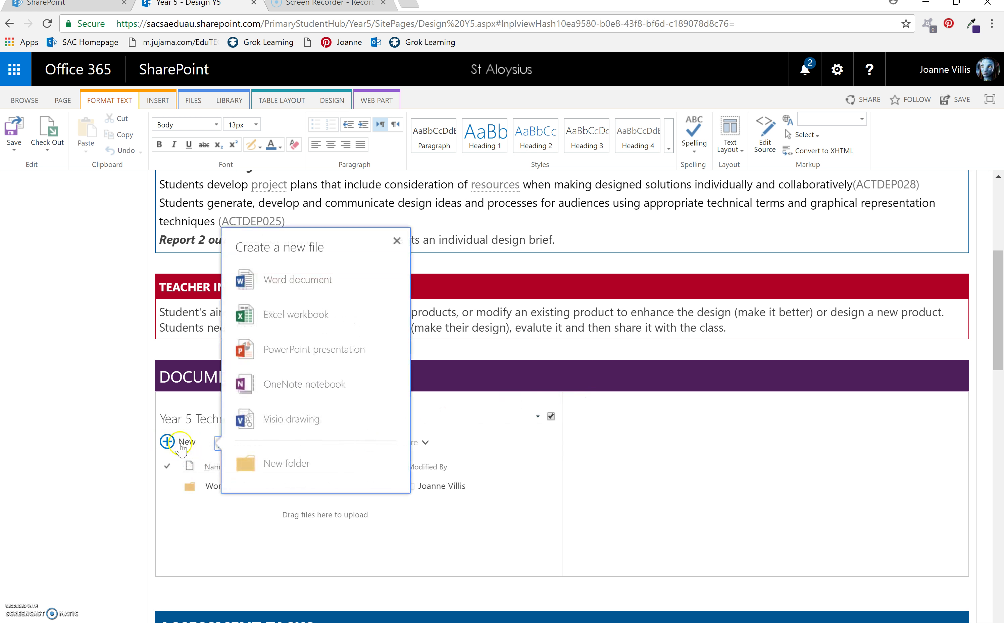
left_click(254, 473)
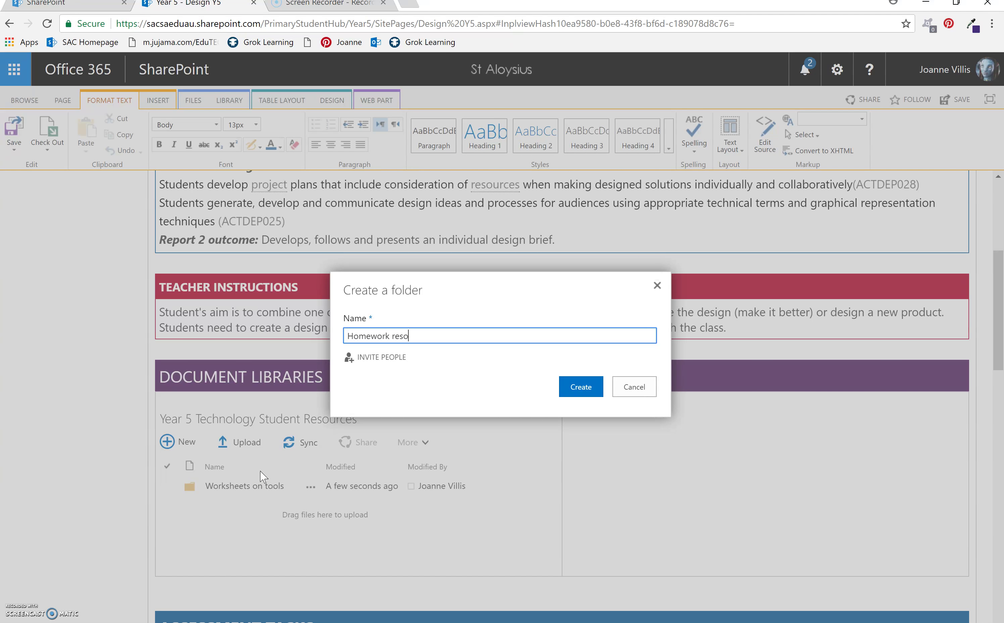
left_click(578, 387)
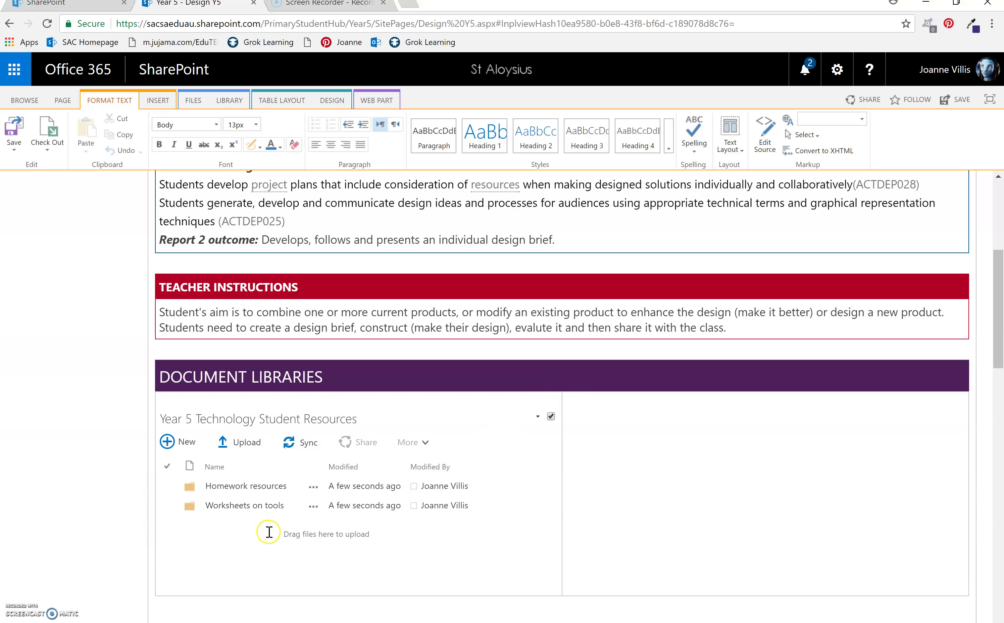
Step: Upload Algebra_BODMAS_write_2_no_sentences from the computer into the Homework resources folder
left_click(250, 490)
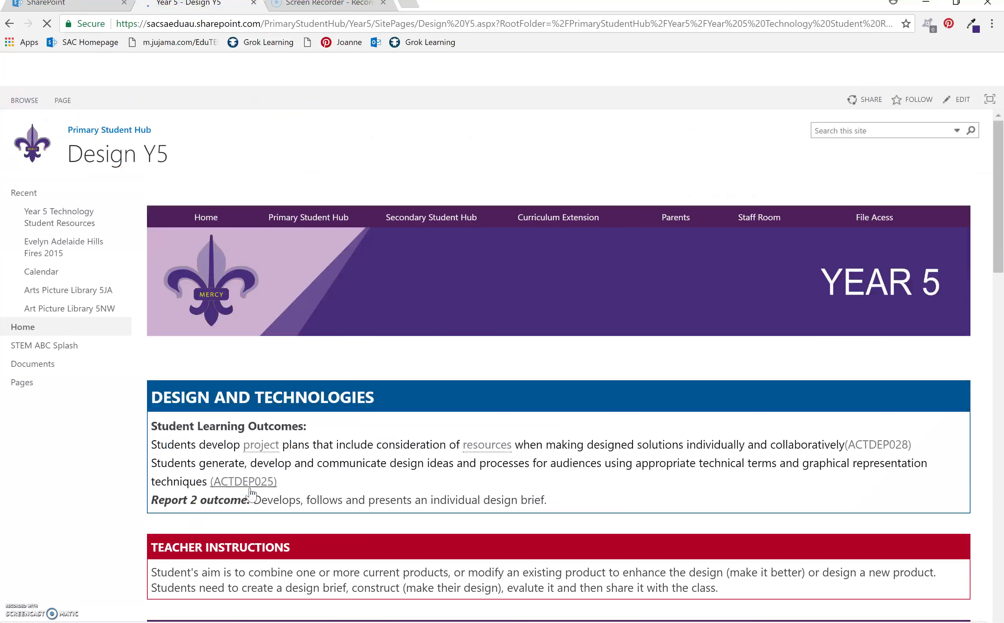
scroll(453, 550, "down", 3)
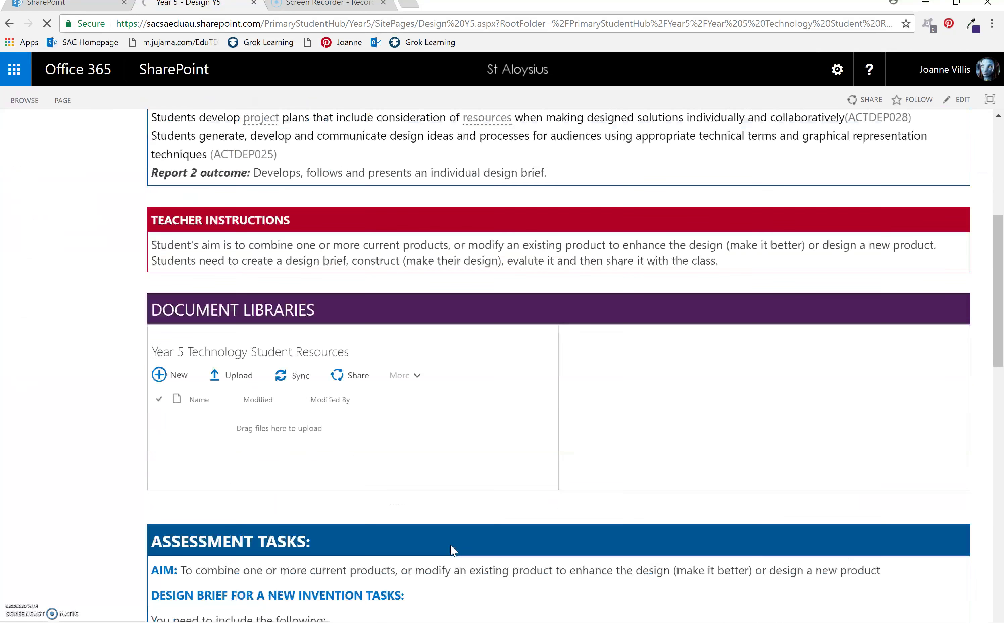
left_click(238, 368)
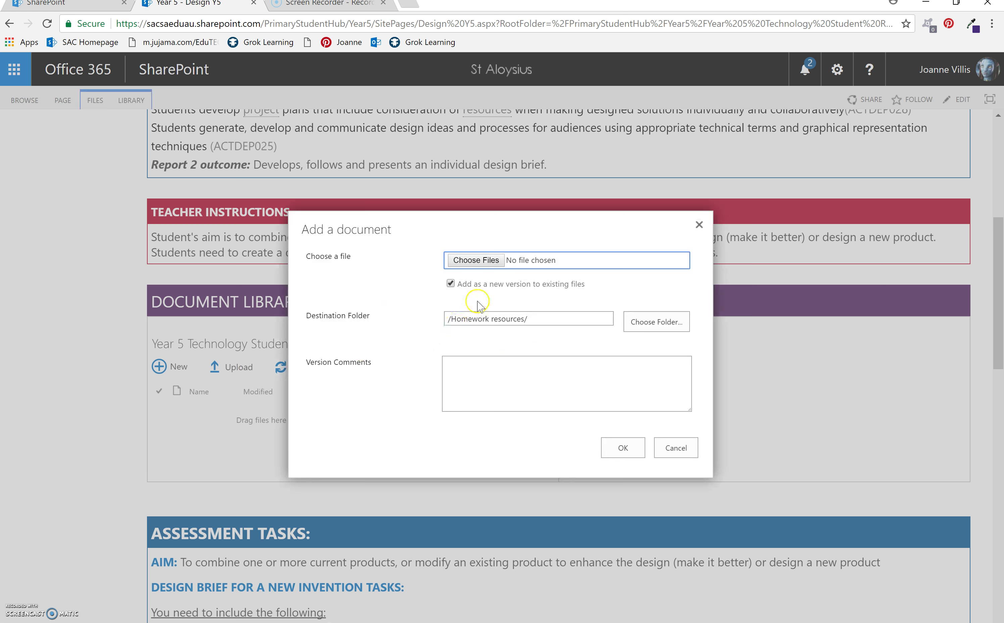
left_click(478, 261)
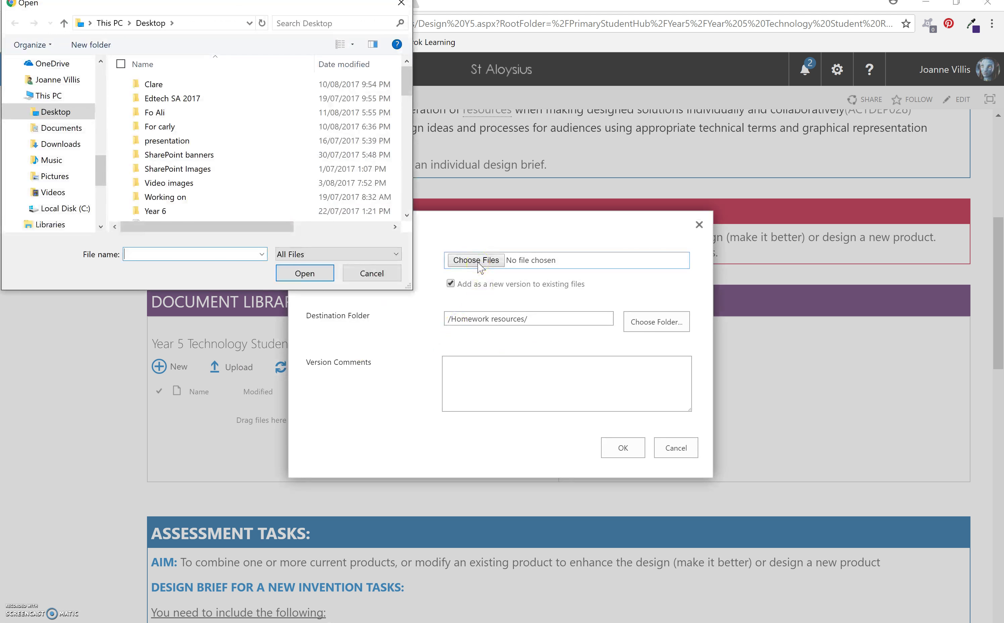
scroll(222, 173, "down", 2)
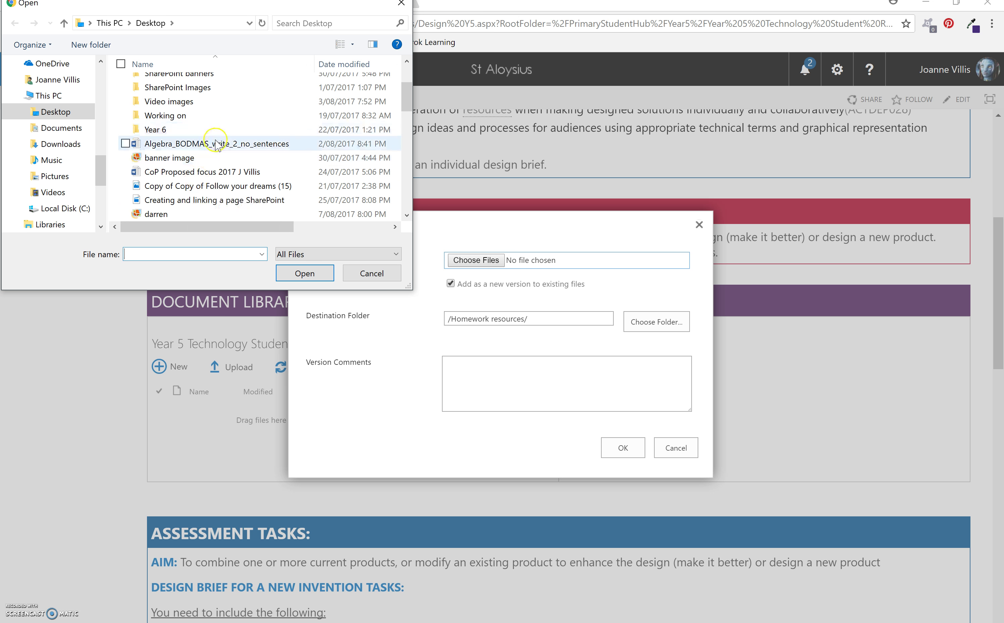
left_click(206, 143)
left_click(305, 275)
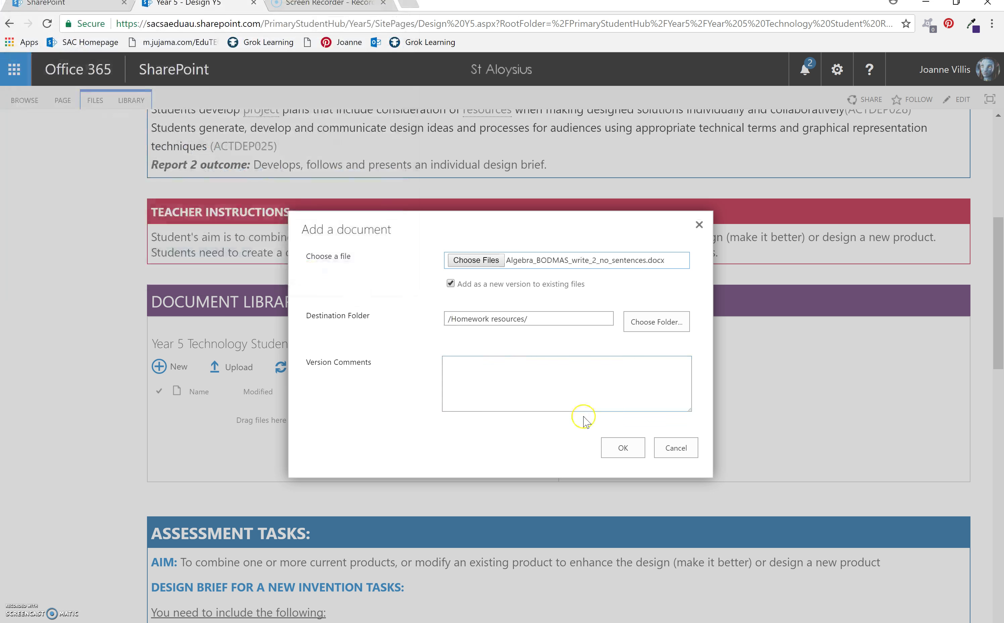
left_click(619, 449)
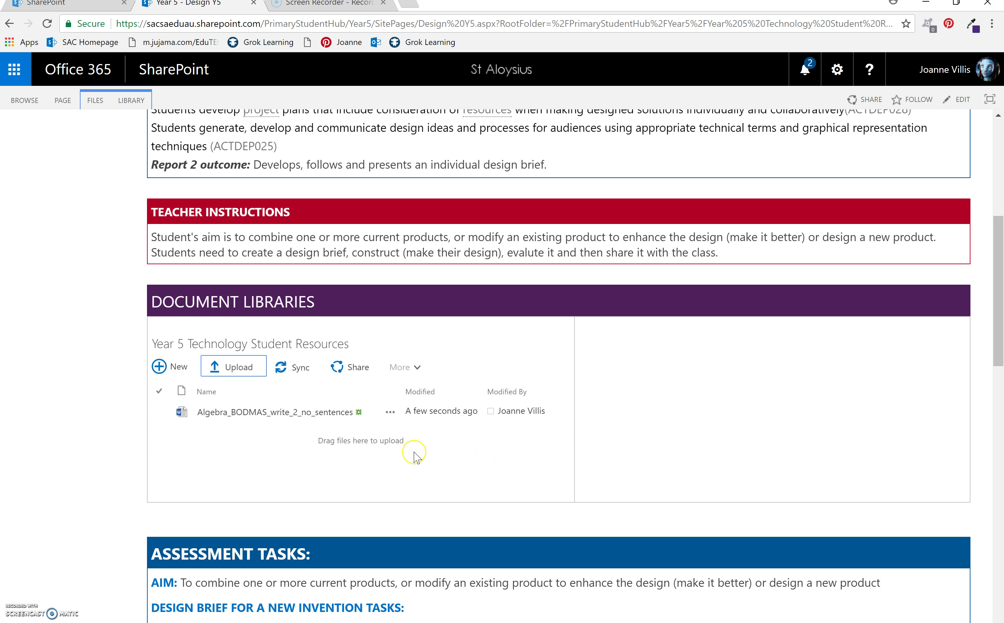
Step: Open the uploaded Algebra_BODMAS_write_2_no_sentences worksheet in Word Online
scroll(414, 455, "up", 8)
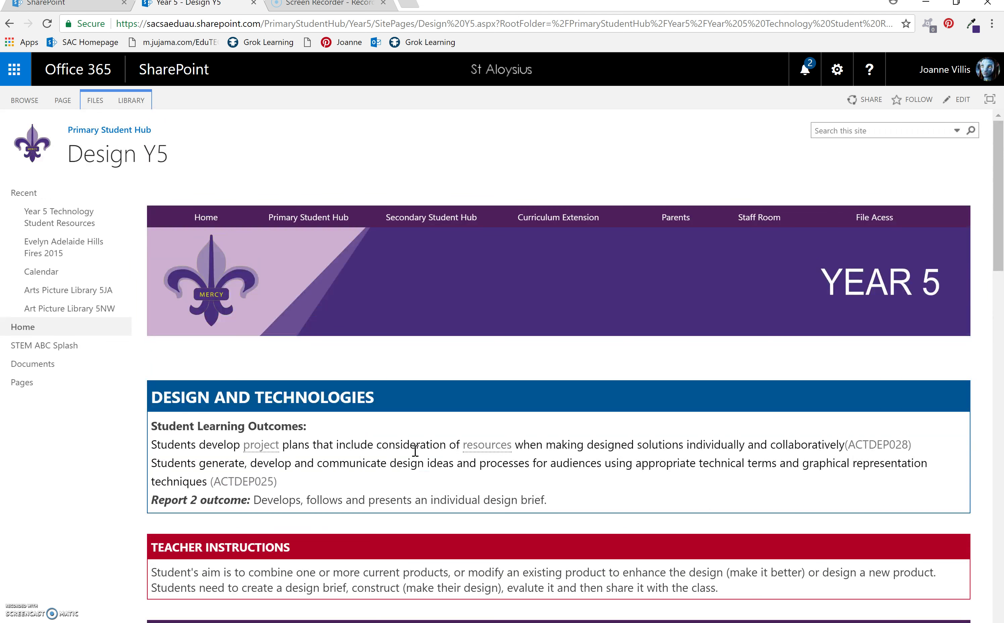
scroll(415, 451, "down", 6)
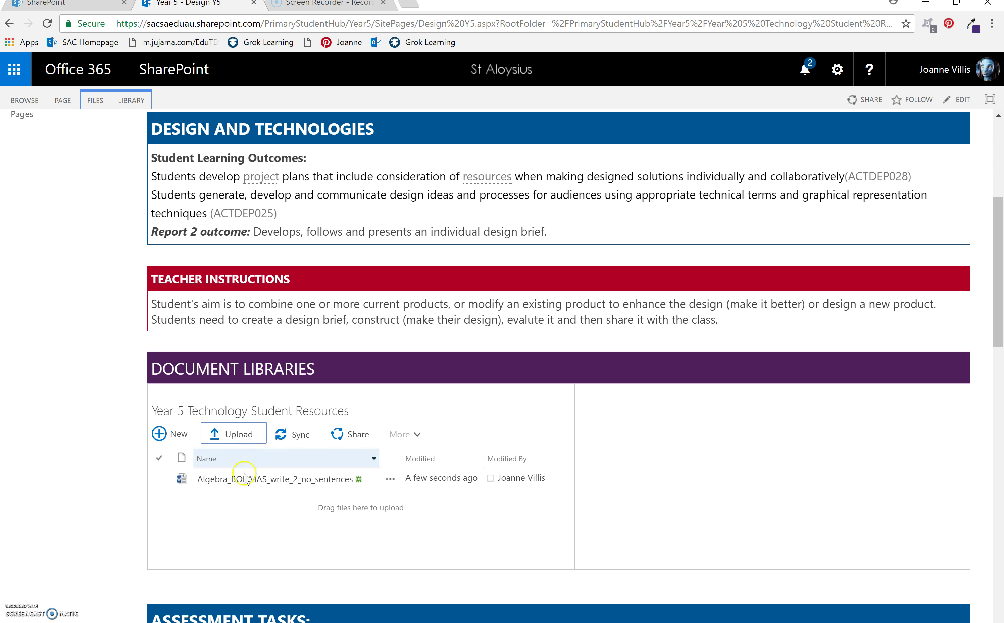
left_click(246, 479)
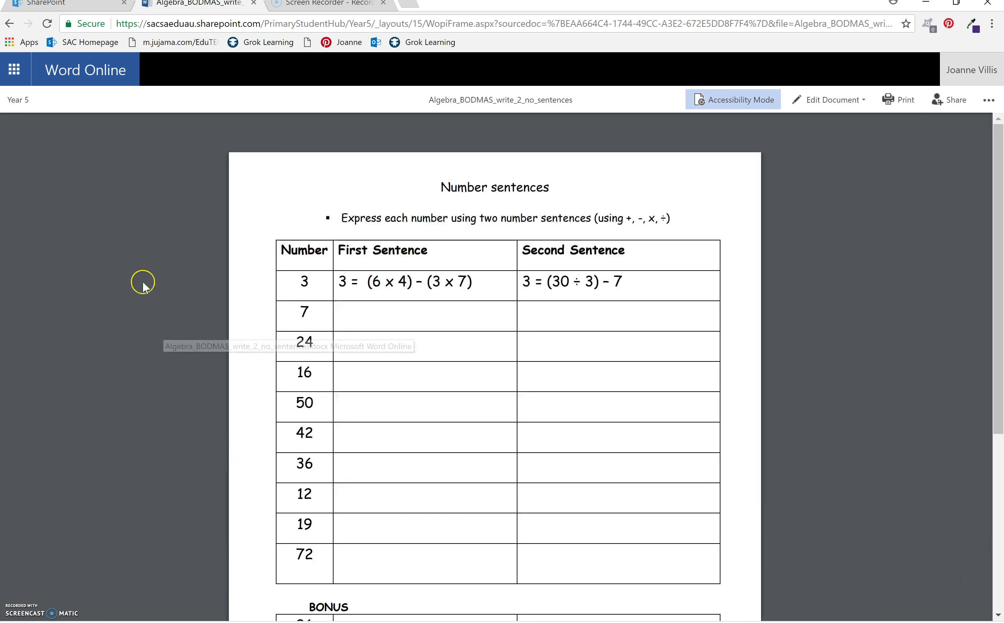
Step: Leave the Number sentences worksheet and go back toward the Design Y5 page
left_click(10, 24)
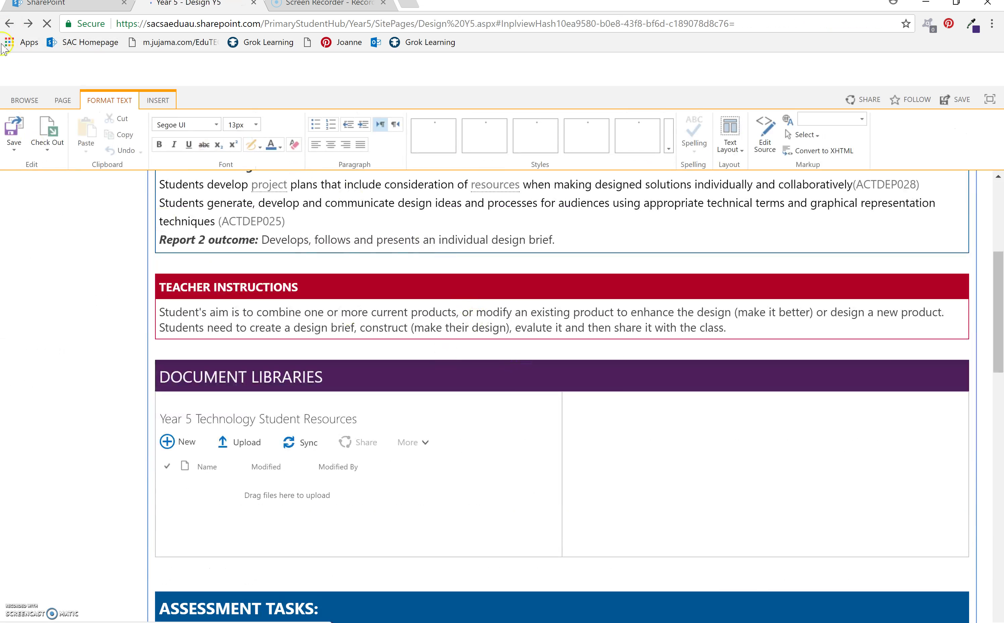
Step: Return to the Design Y5 page, save it, and reload it in reading view
left_click(11, 23)
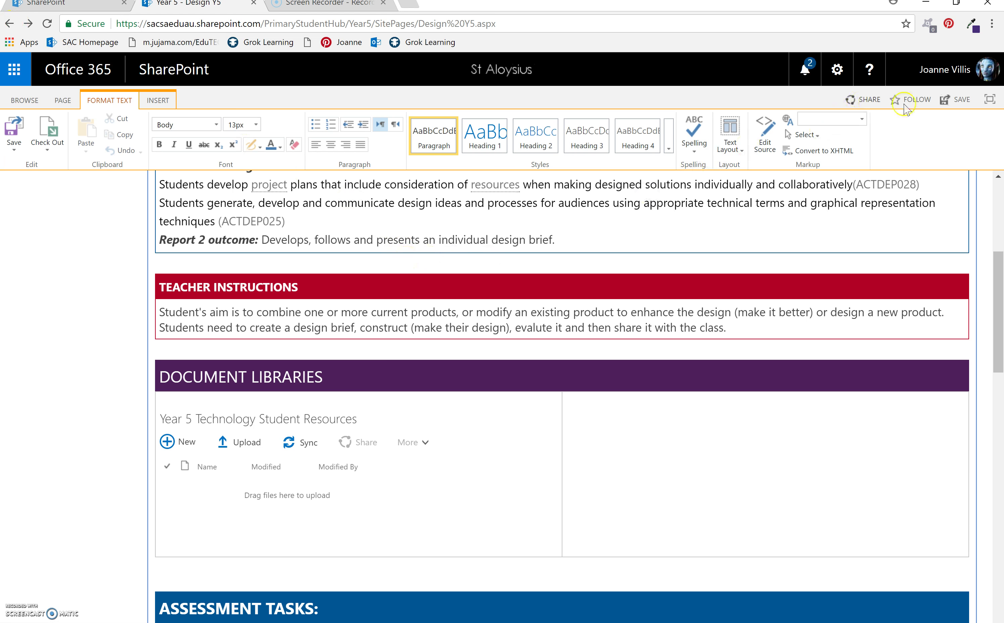
left_click(961, 101)
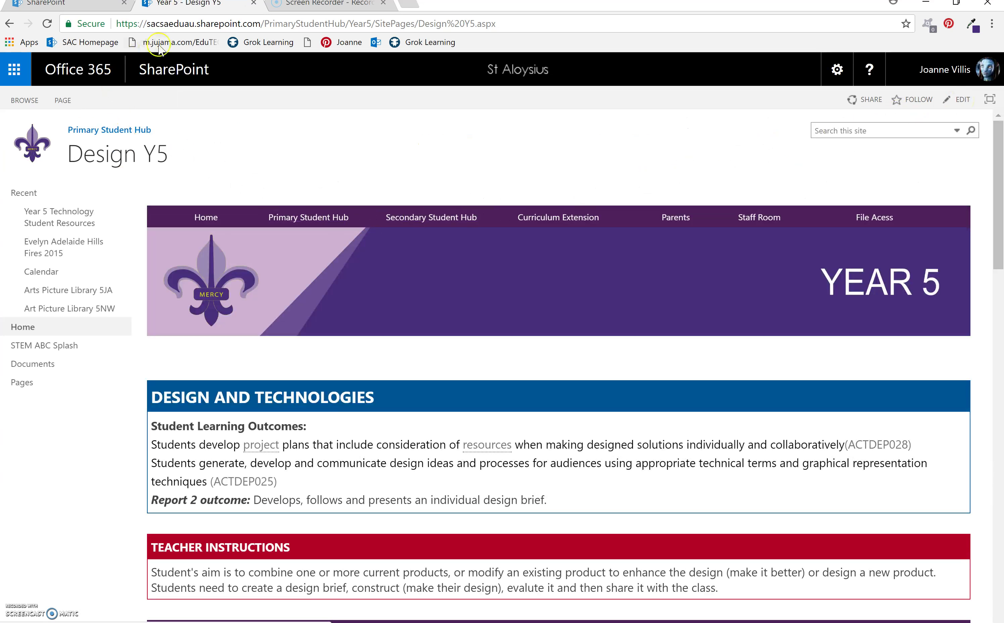
left_click(47, 23)
scroll(597, 309, "down", 5)
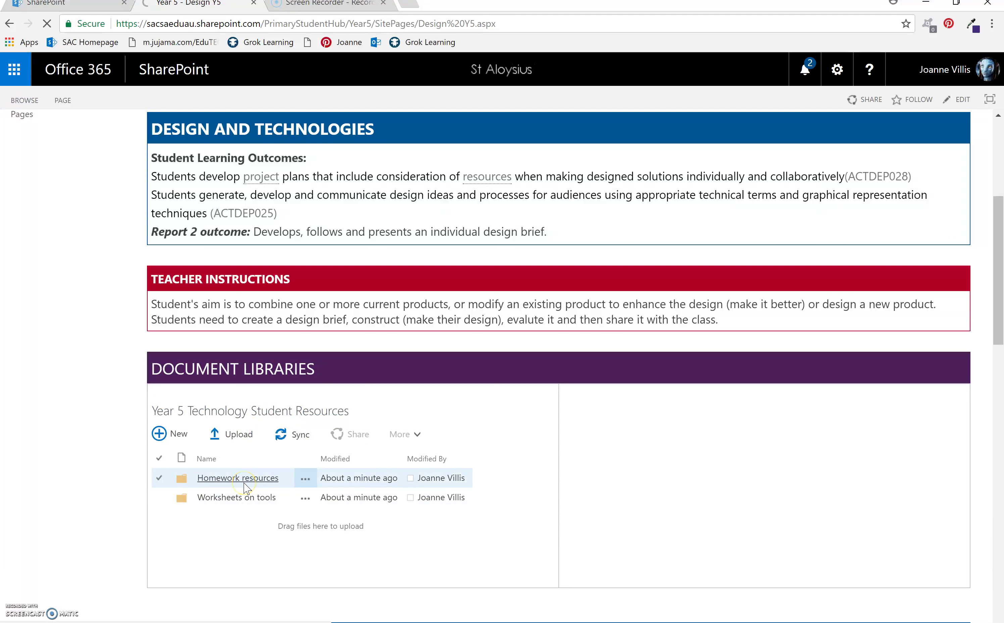
scroll(297, 482, "down", 4)
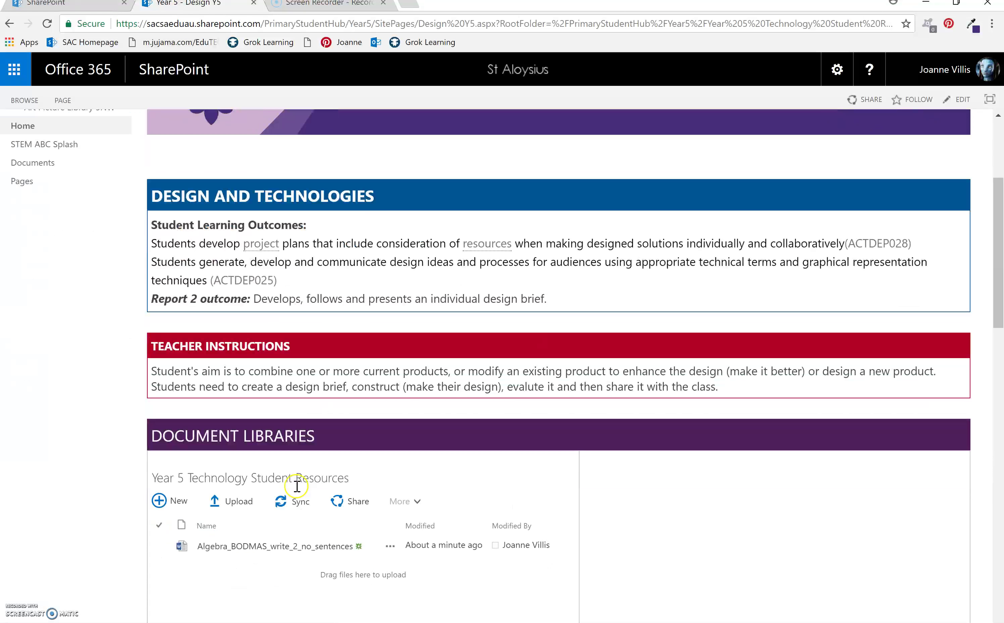
left_click(263, 548)
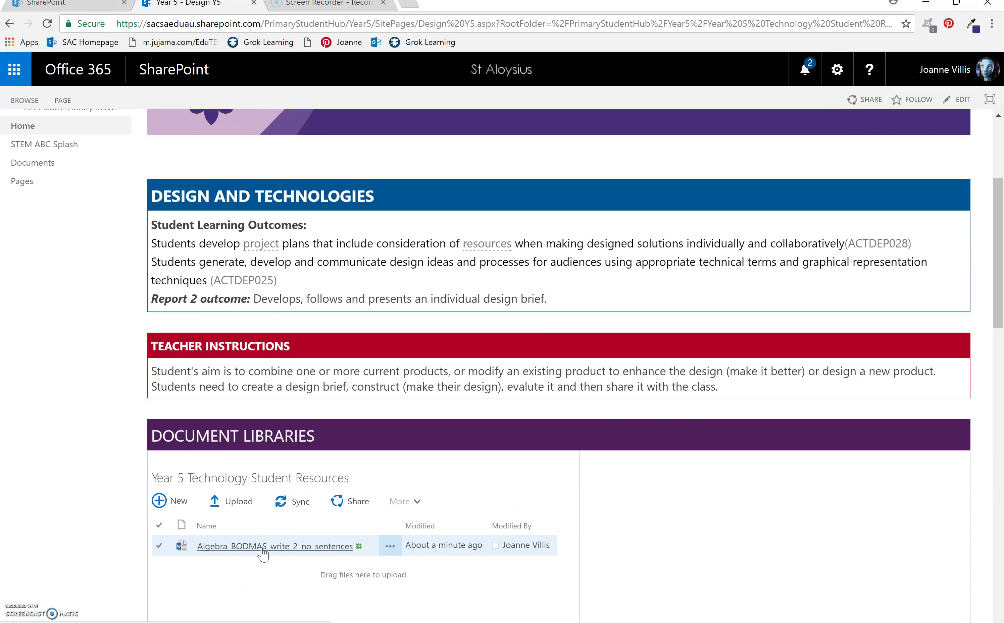
left_click(11, 43)
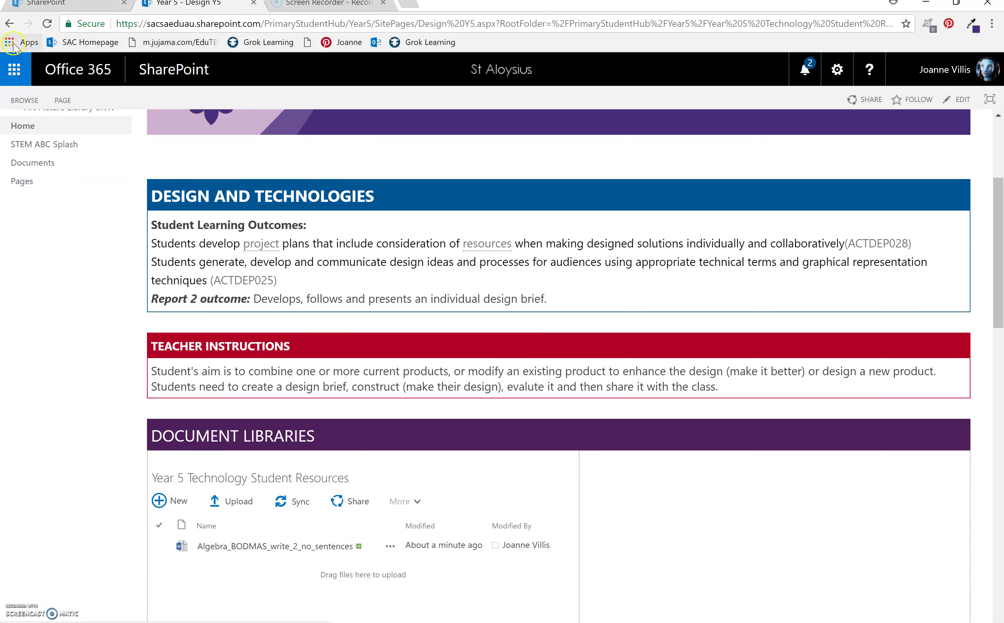
left_click(9, 23)
scroll(372, 502, "down", 5)
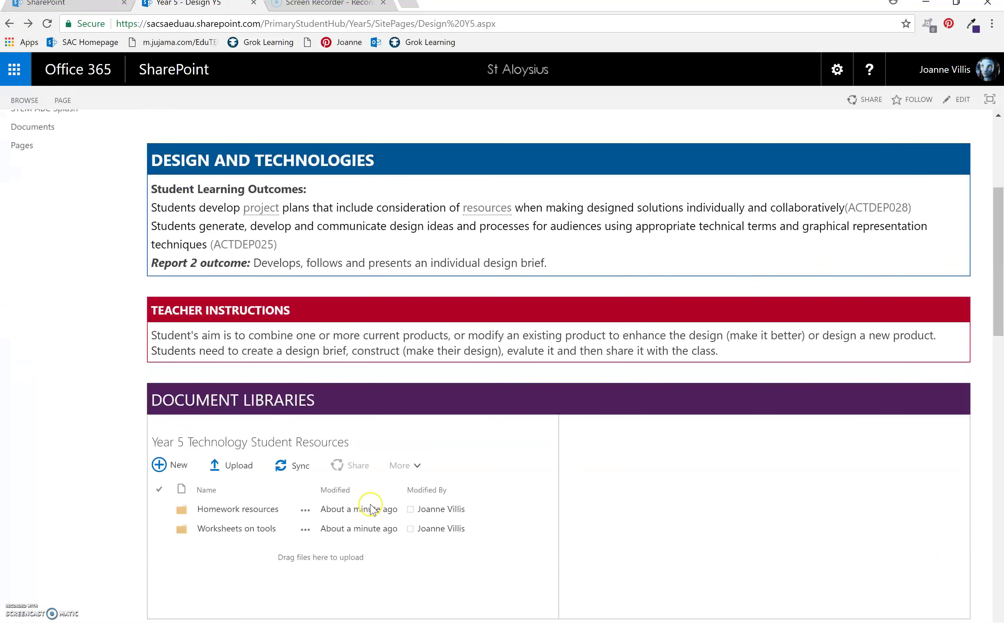
left_click(306, 481)
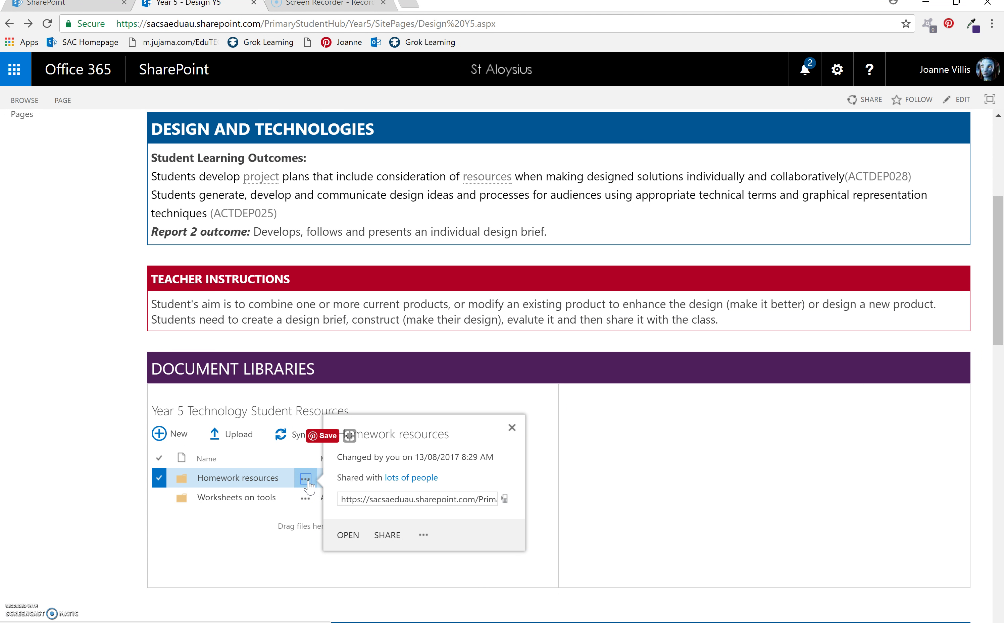
left_click(425, 543)
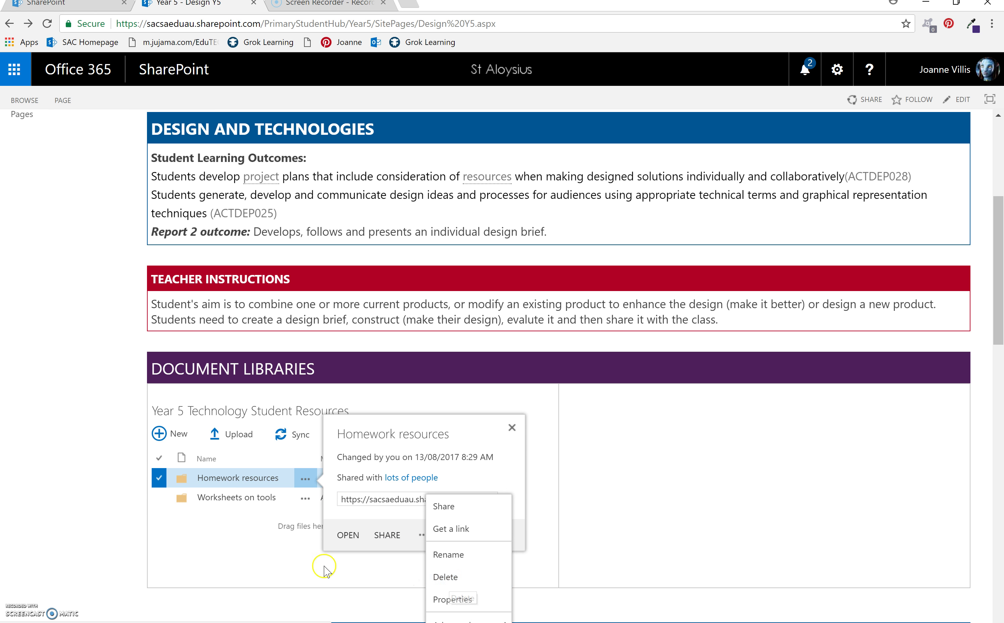
left_click(281, 569)
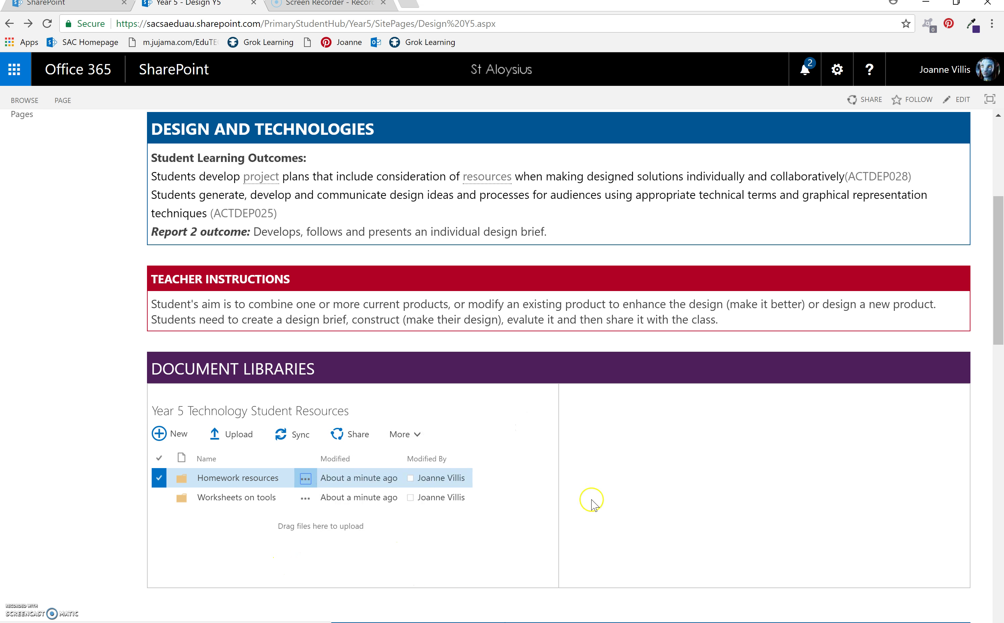